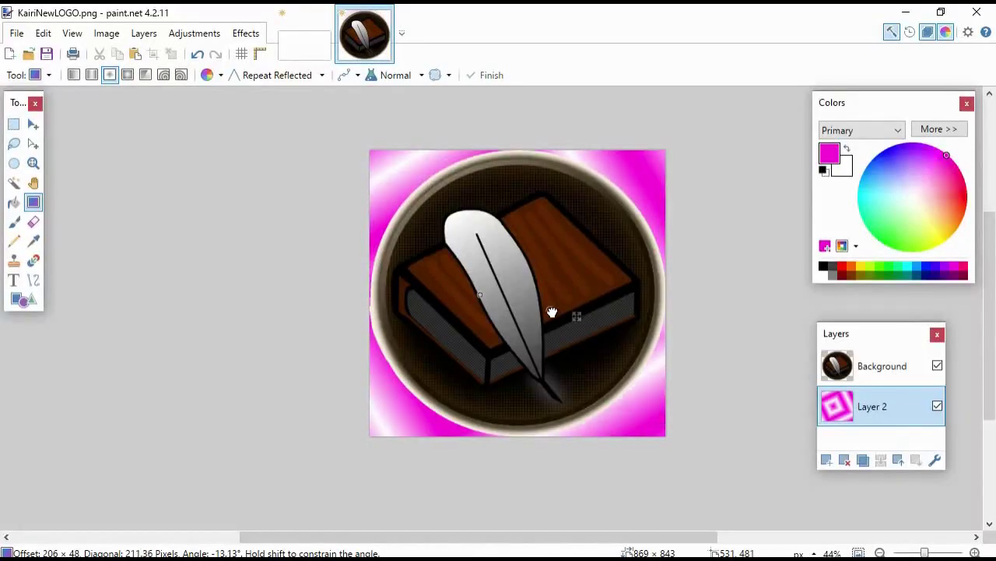
- Reshape the logo's overlay gradient, then redraw it red-to-white diagonally from top-left to bottom-right
{"action": "left_click_drag", "start_coordinate": [552, 310], "coordinate": [443, 317]}
{"action": "left_click_drag", "start_coordinate": [472, 355], "coordinate": [526, 389]}
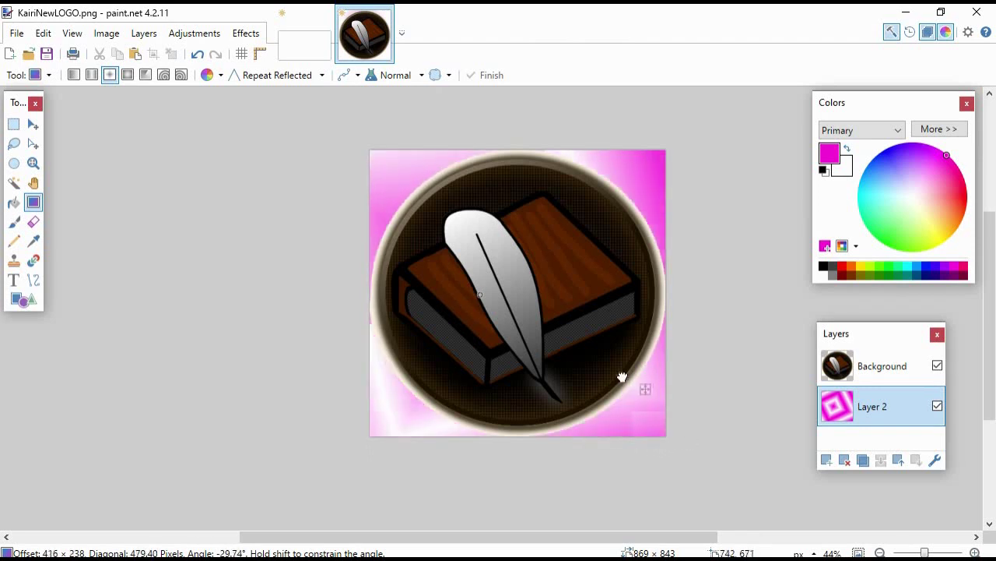
{"action": "left_click_drag", "start_coordinate": [621, 374], "coordinate": [589, 246]}
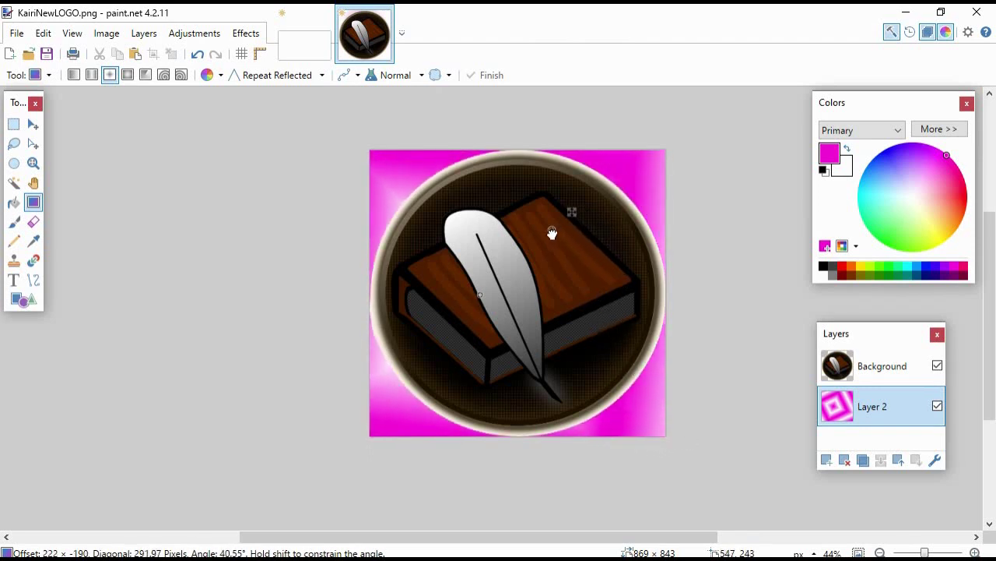
{"action": "left_click_drag", "start_coordinate": [528, 251], "coordinate": [535, 397]}
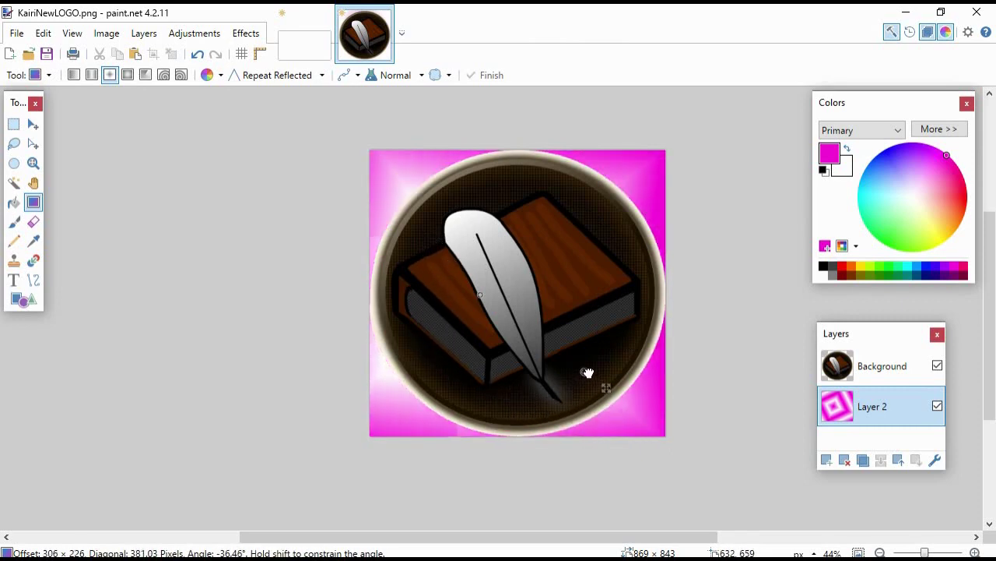
{"action": "left_click_drag", "start_coordinate": [589, 368], "coordinate": [525, 286]}
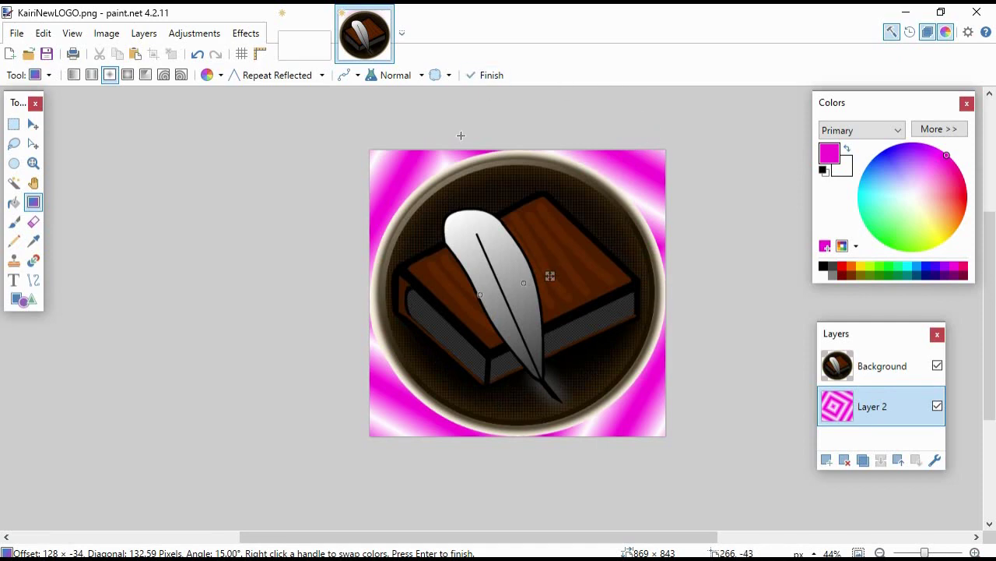
{"action": "left_click", "coordinate": [966, 208]}
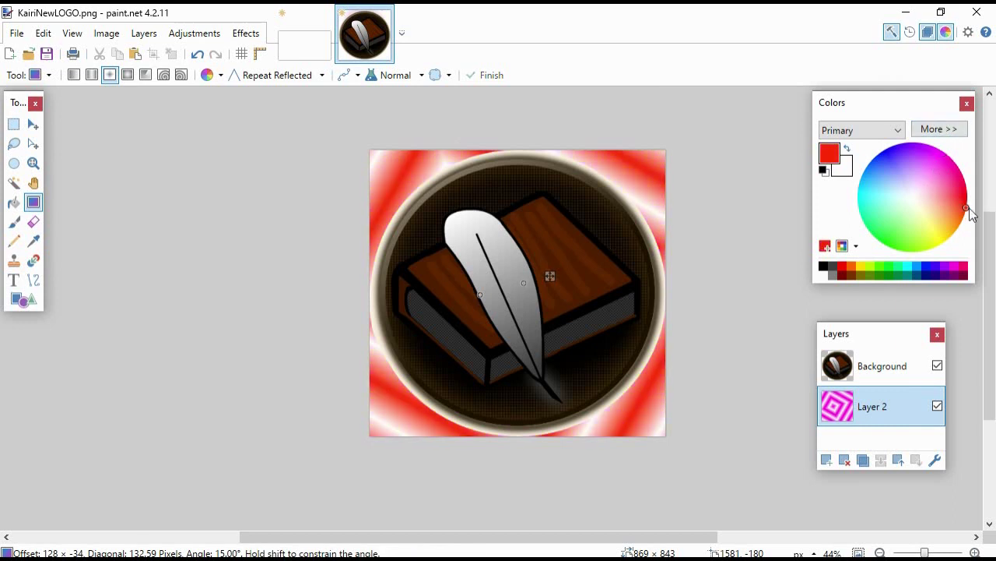
{"action": "left_click_drag", "start_coordinate": [489, 183], "coordinate": [687, 440]}
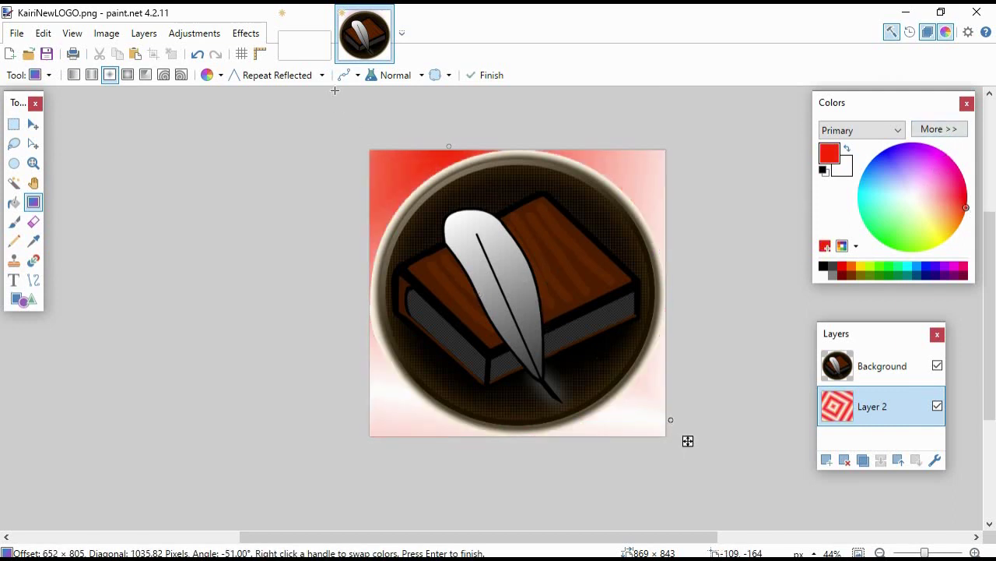
- On the Untitled image, add a new layer and set the Text tool font to Times New Roman
{"action": "left_click", "coordinate": [306, 50]}
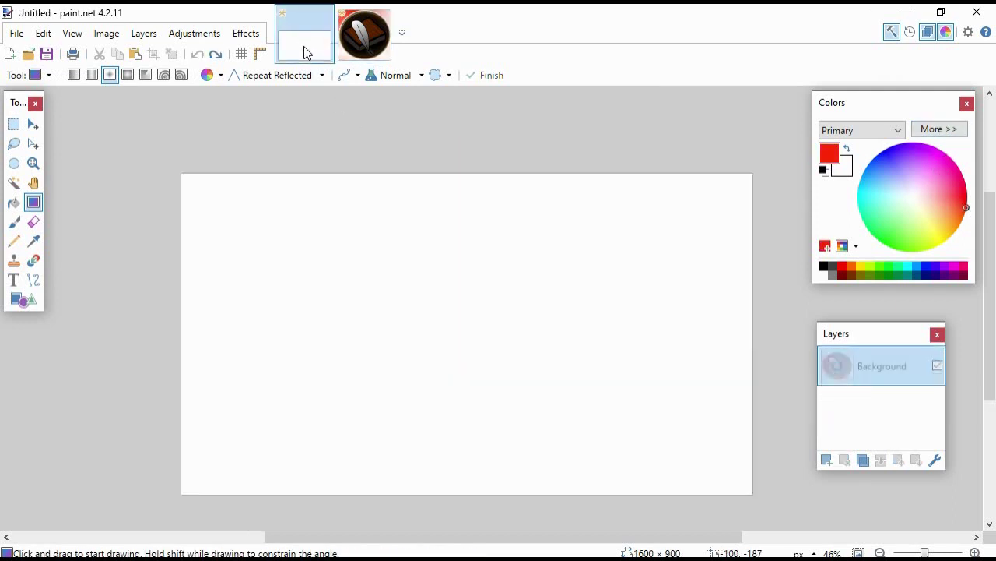
{"action": "left_click", "coordinate": [826, 460]}
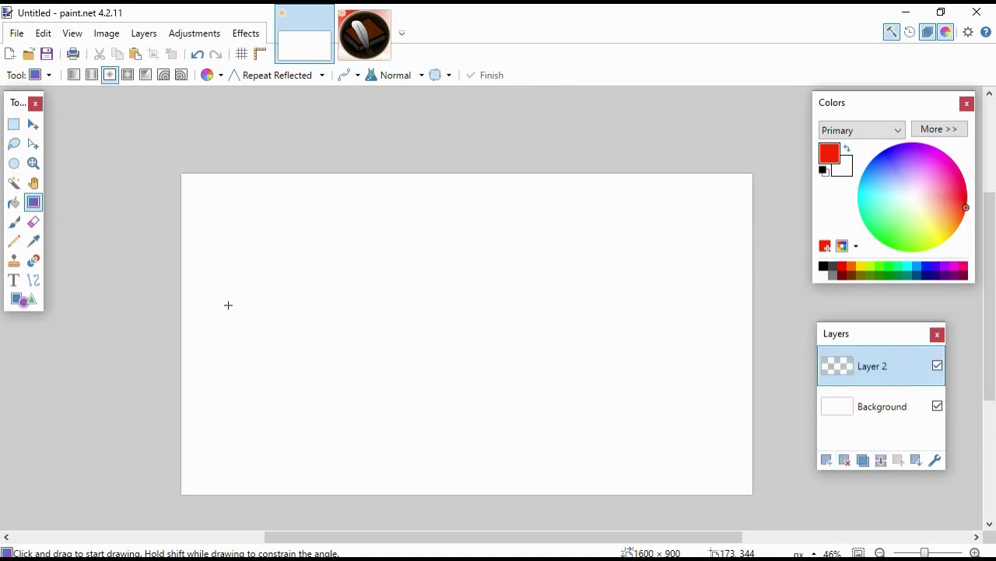
{"action": "left_click", "coordinate": [14, 281]}
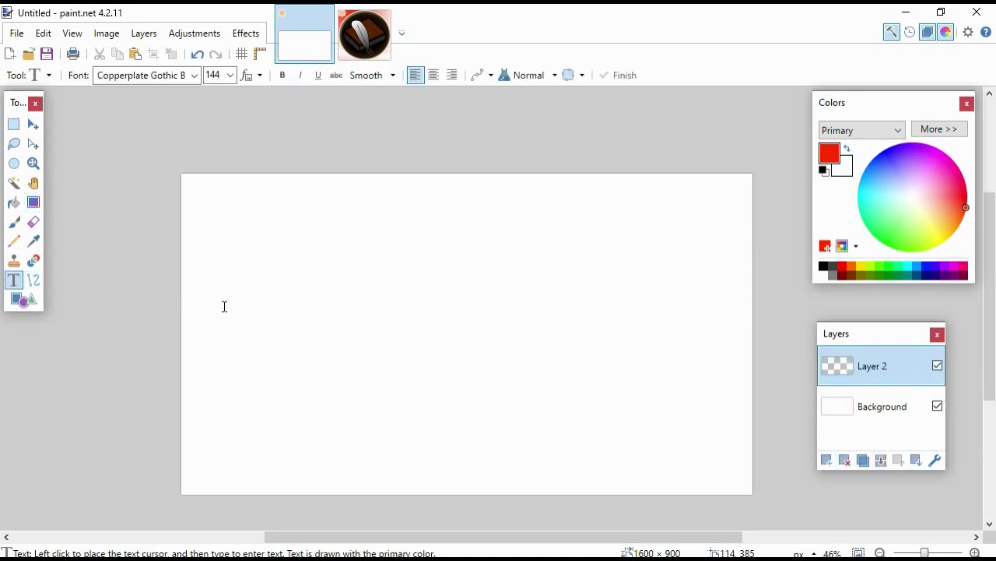
{"action": "left_click", "coordinate": [195, 75]}
{"action": "left_click_drag", "start_coordinate": [319, 242], "coordinate": [313, 429]}
{"action": "left_click", "coordinate": [201, 412]}
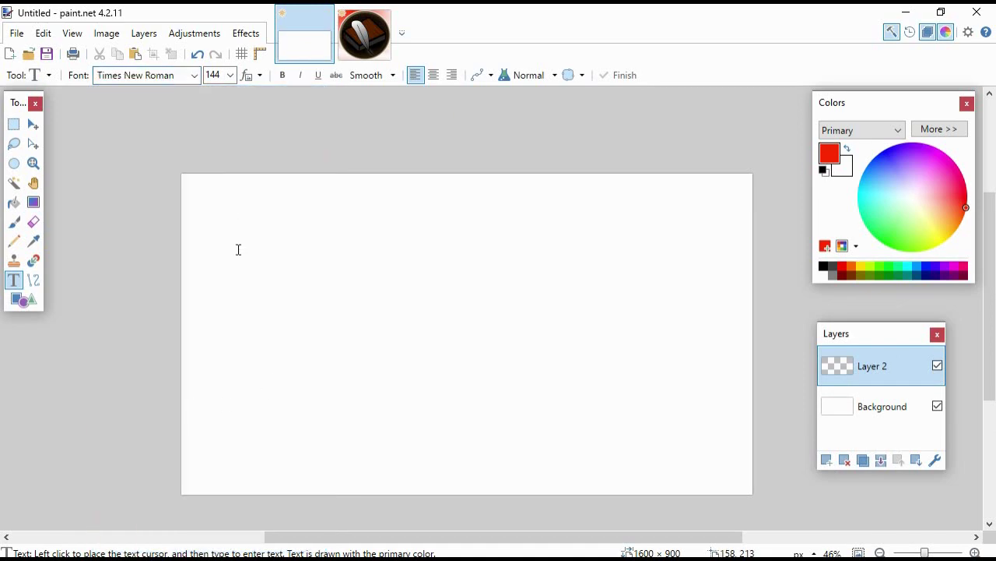
- Type orange 'Hey Everybody' and '#BigFun' on two lines and commit the text
{"action": "left_click", "coordinate": [207, 183]}
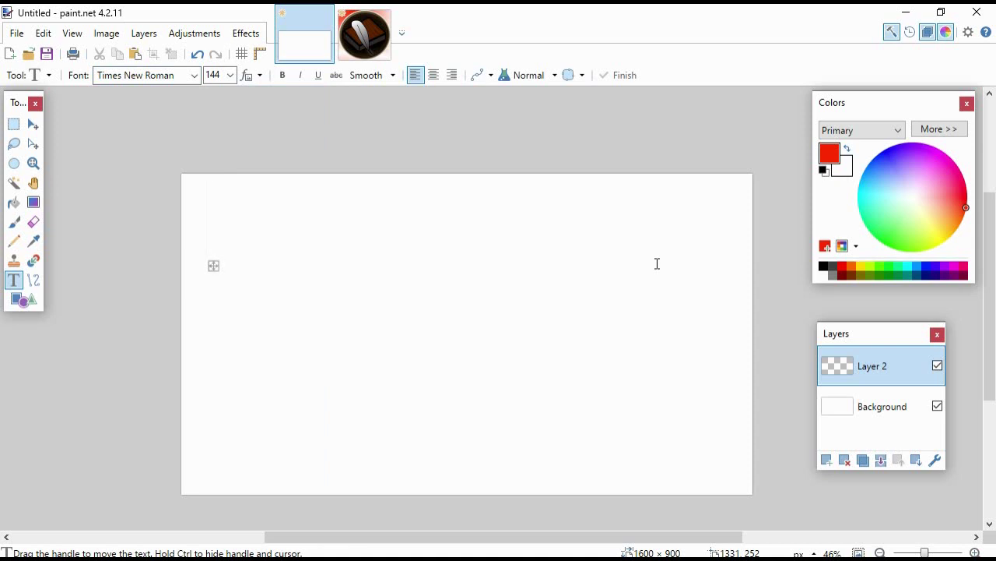
{"action": "left_click", "coordinate": [954, 231]}
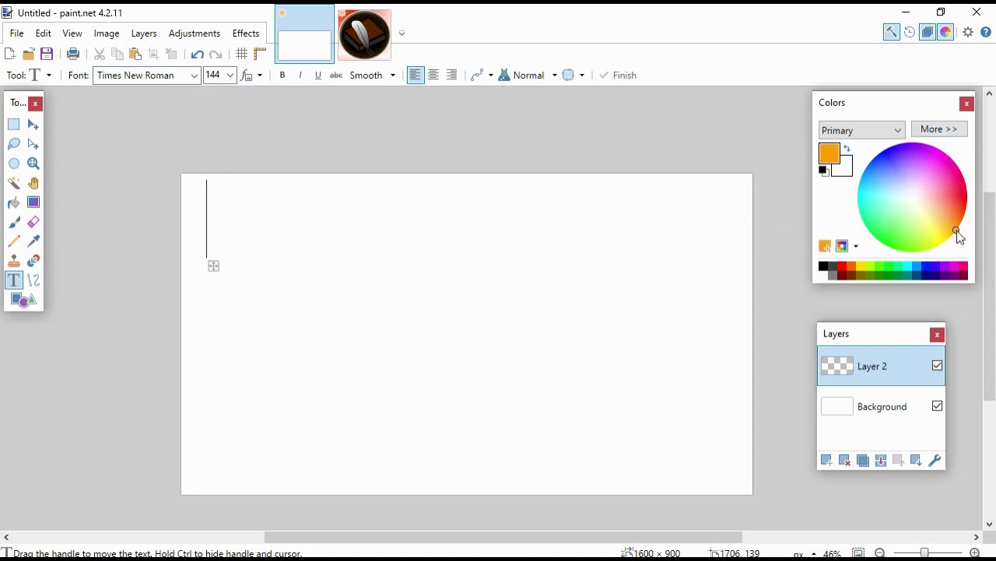
{"action": "left_click", "coordinate": [952, 233]}
{"action": "left_click", "coordinate": [953, 232]}
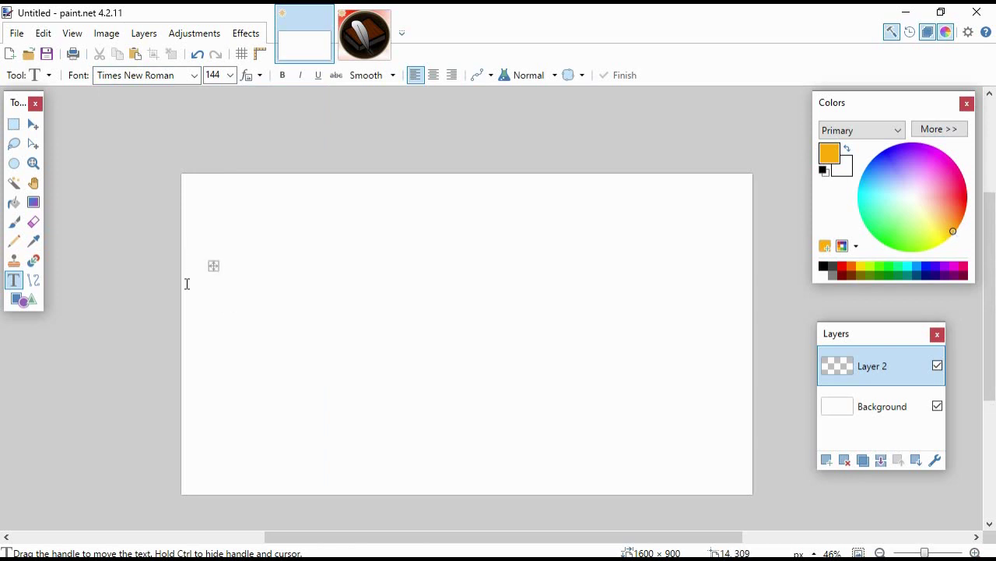
{"action": "left_click_drag", "start_coordinate": [212, 267], "coordinate": [228, 288]}
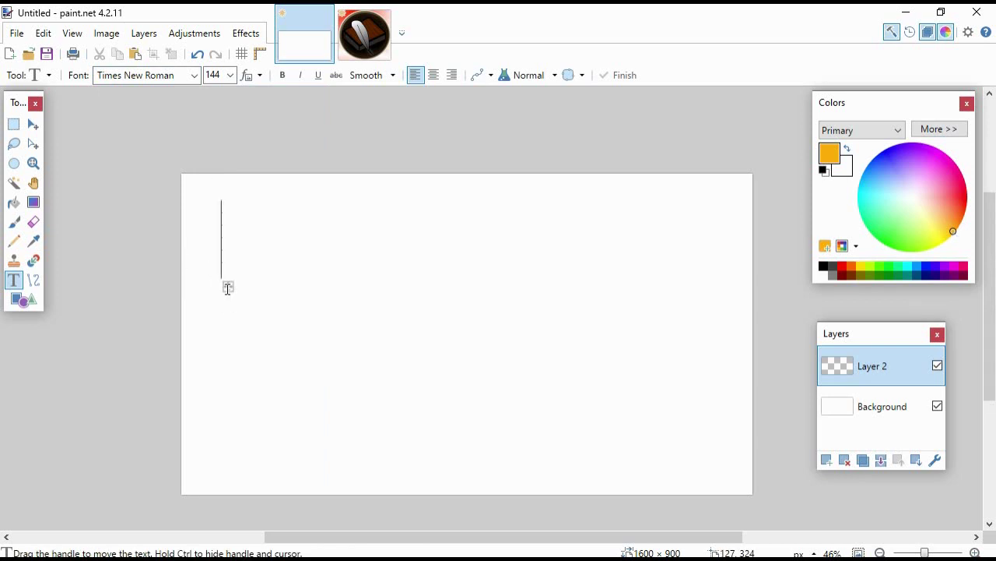
{"action": "type", "text": "Hey"}
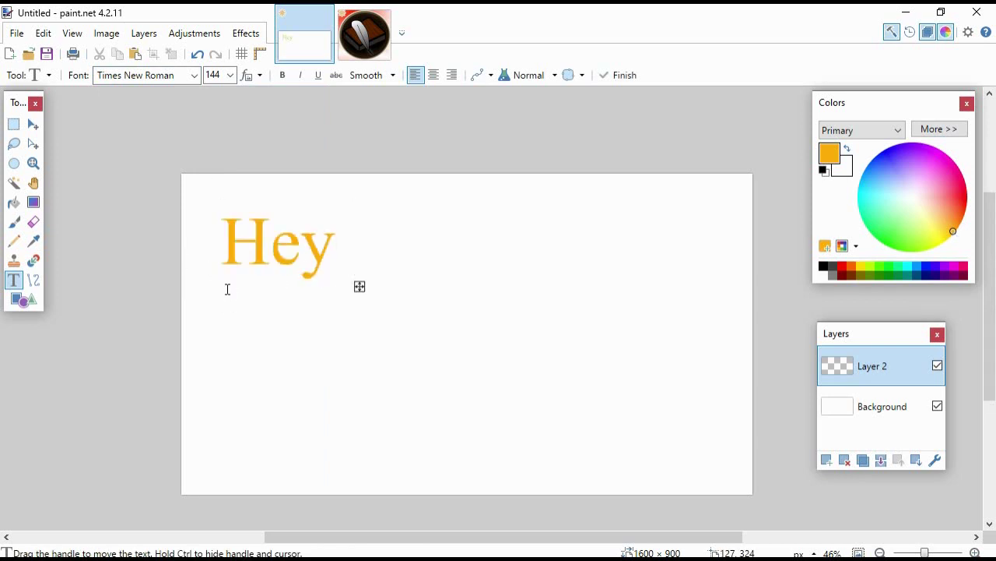
{"action": "type", "text": " Everybody"}
{"action": "key", "text": "Return"}
{"action": "key", "text": "Return"}
{"action": "type", "text": "#"}
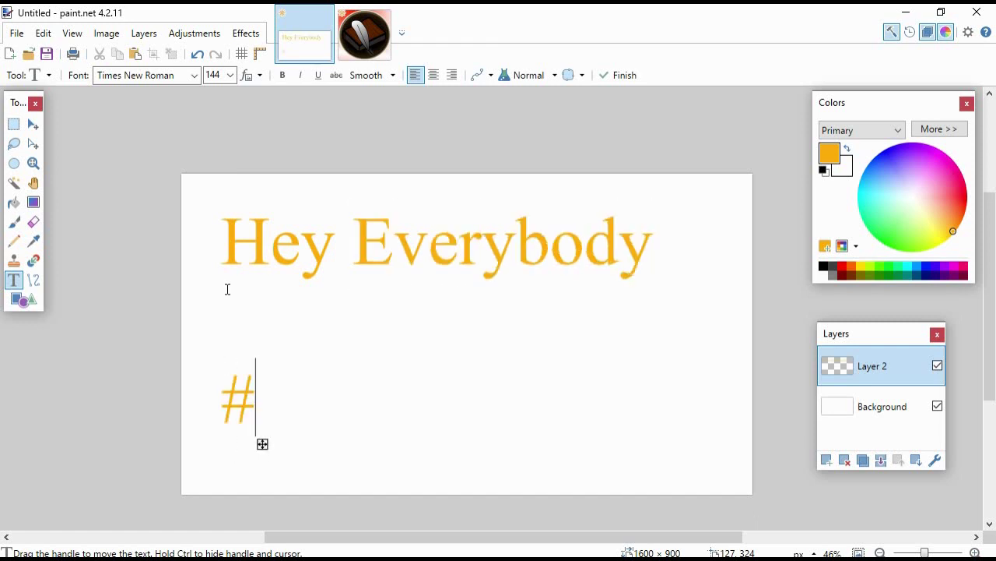
{"action": "type", "text": "BigFun"}
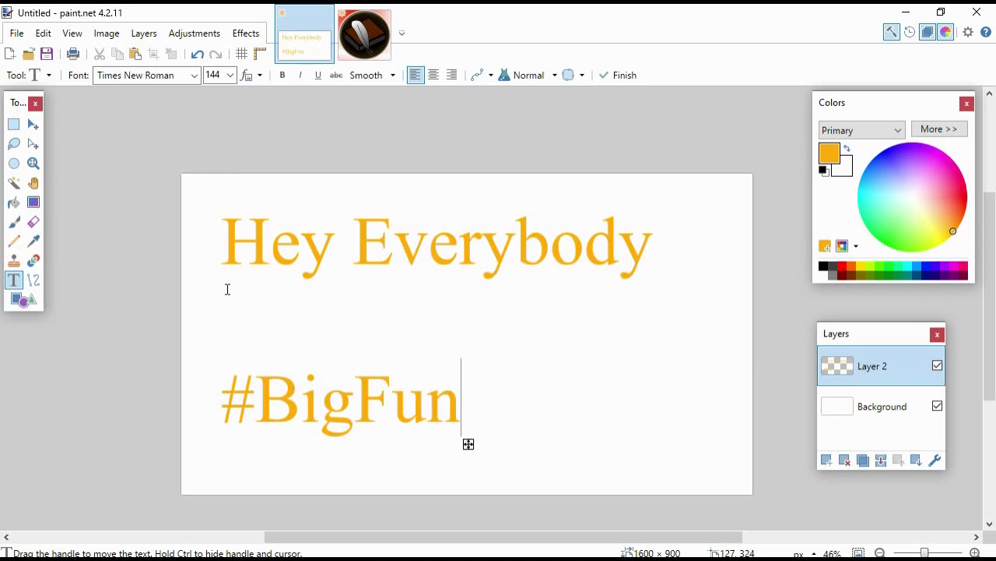
{"action": "left_click", "coordinate": [98, 163]}
- Crop the canvas to a 1354 × 768 selection around both text lines and zoom to fit
{"action": "left_click", "coordinate": [13, 123]}
{"action": "left_click_drag", "start_coordinate": [156, 169], "coordinate": [666, 448]}
{"action": "left_click", "coordinate": [144, 34]}
{"action": "mouse_move", "coordinate": [106, 34]}
{"action": "left_click", "coordinate": [126, 55]}
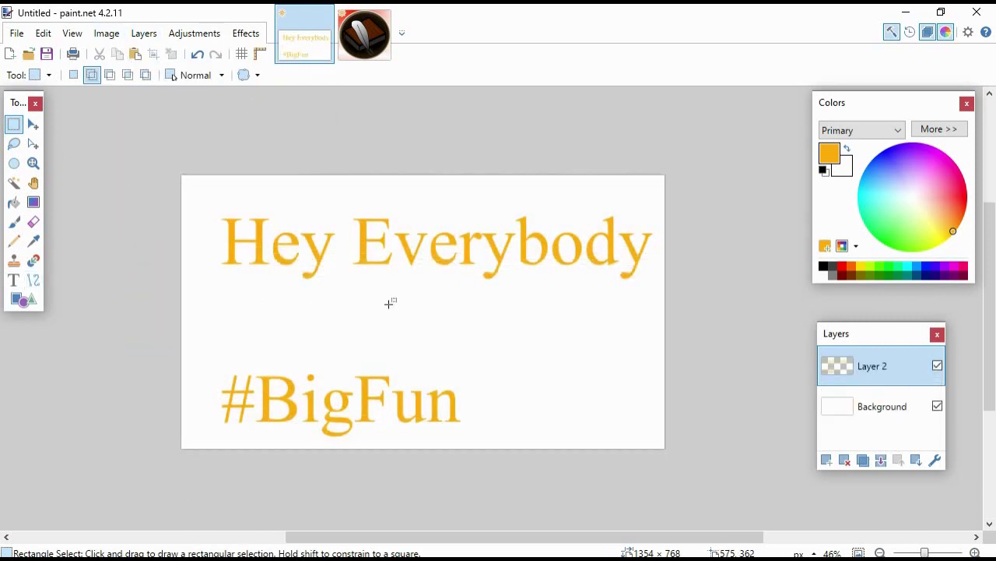
{"action": "key", "text": "ctrl+b"}
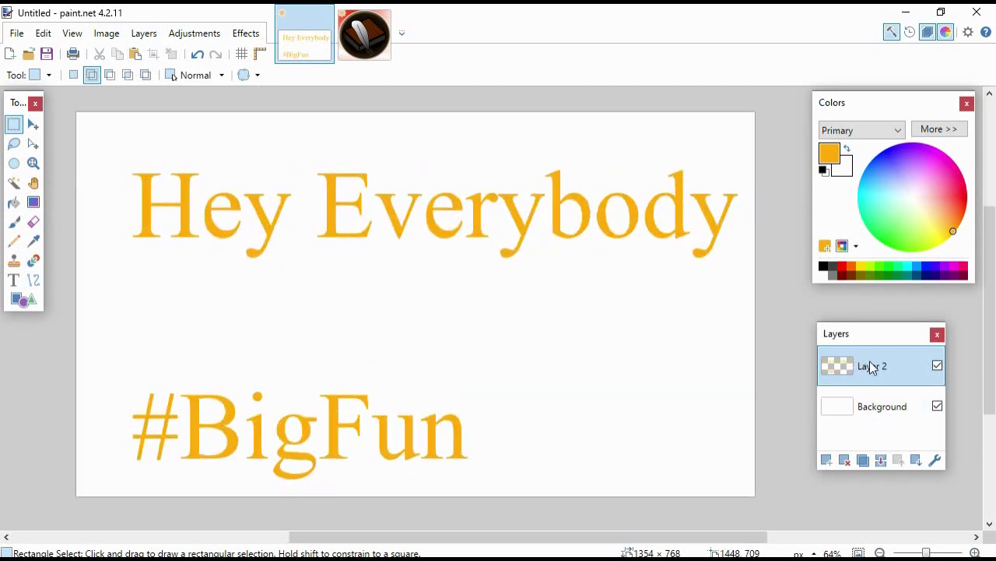
- Briefly hide the Background layer to preview transparency, then show it again
{"action": "left_click", "coordinate": [941, 411]}
{"action": "left_click", "coordinate": [939, 408]}
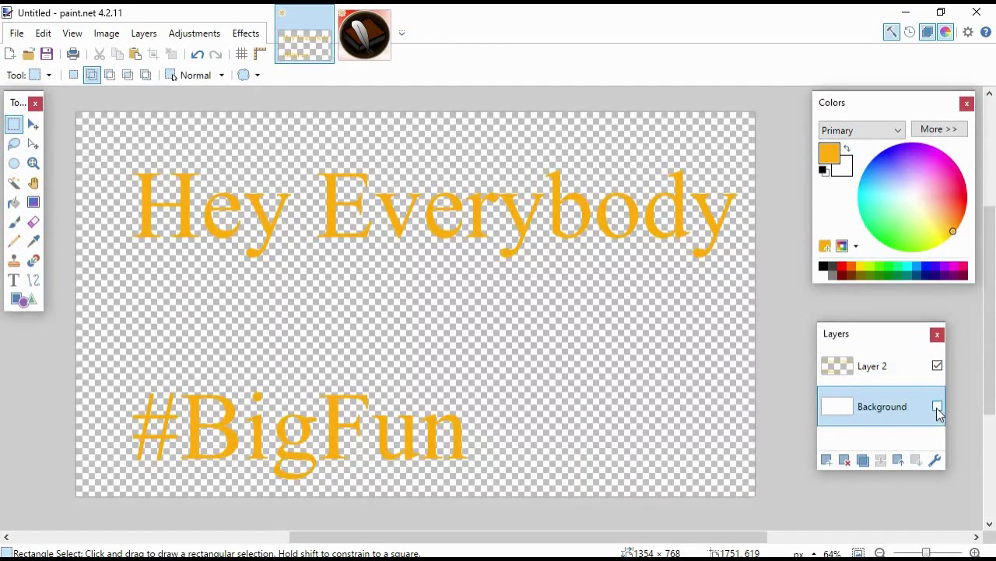
{"action": "left_click", "coordinate": [938, 406]}
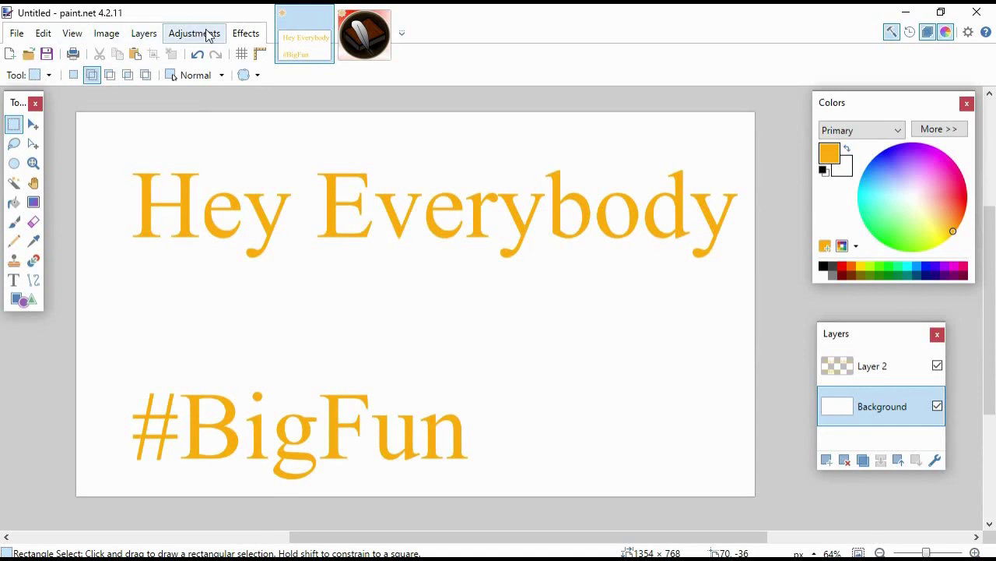
- Apply Effects > Photo > Glow with radius 1, brightness -100 and contrast 100
{"action": "left_click", "coordinate": [246, 33]}
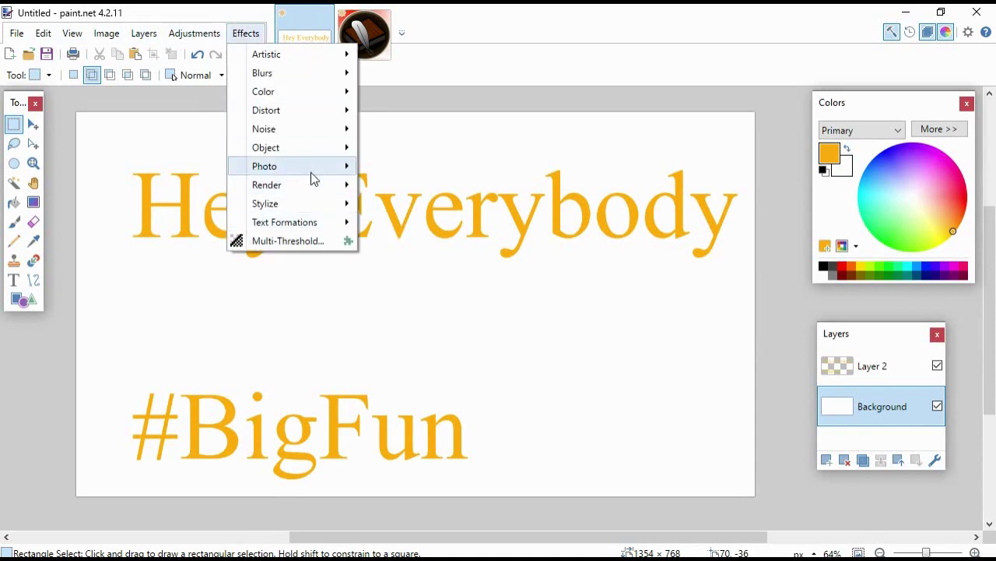
{"action": "mouse_move", "coordinate": [311, 179]}
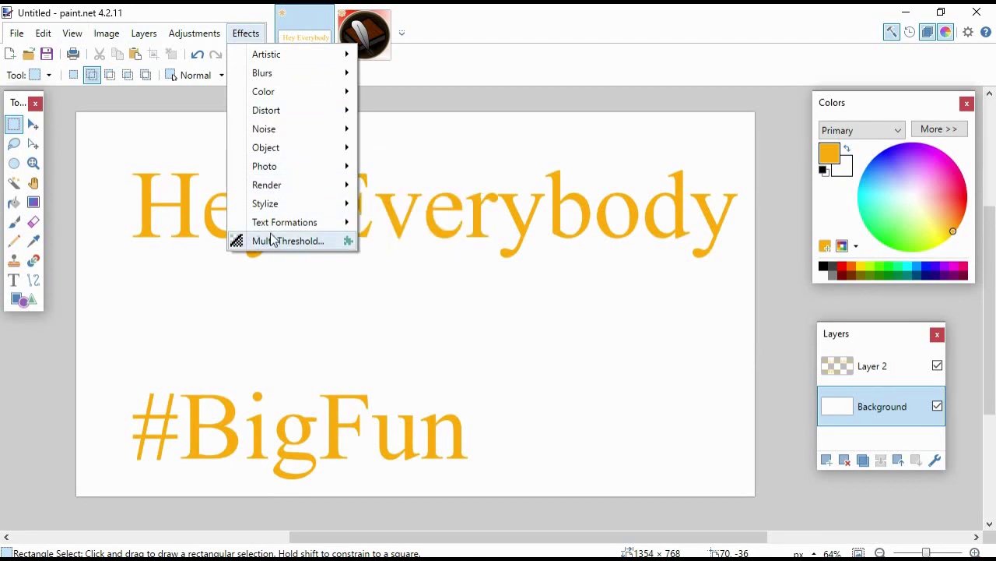
{"action": "mouse_move", "coordinate": [285, 227]}
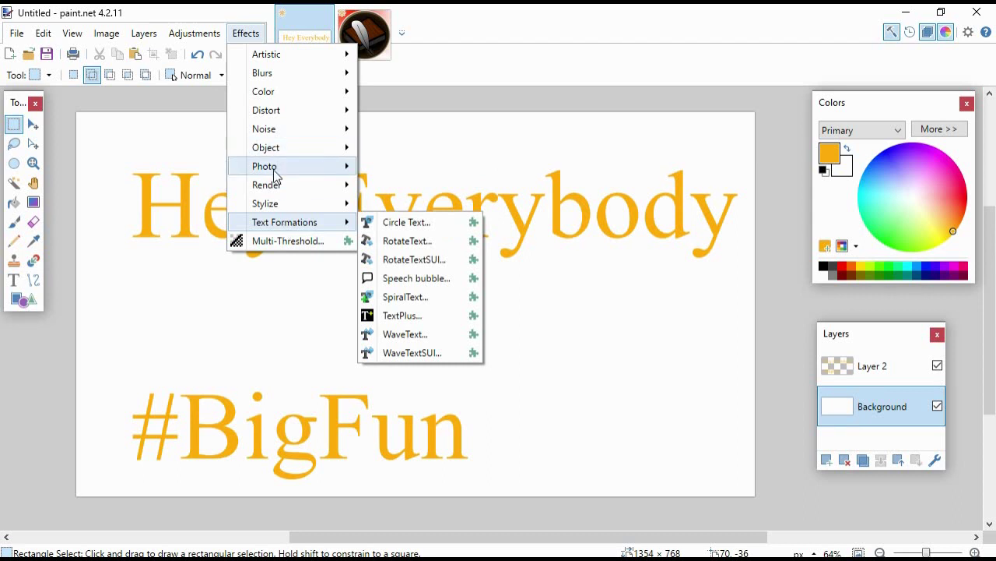
{"action": "mouse_move", "coordinate": [281, 173]}
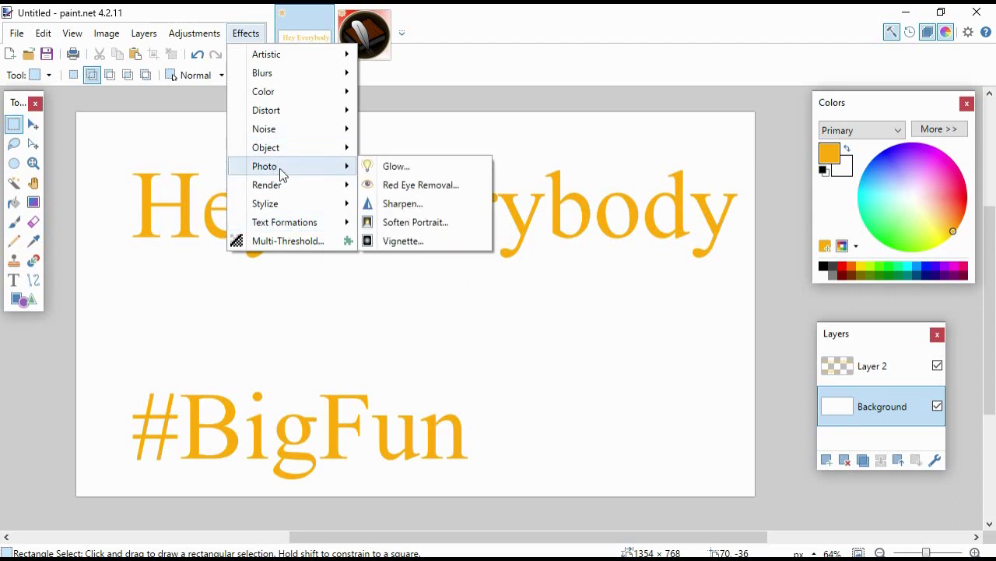
{"action": "left_click", "coordinate": [391, 167]}
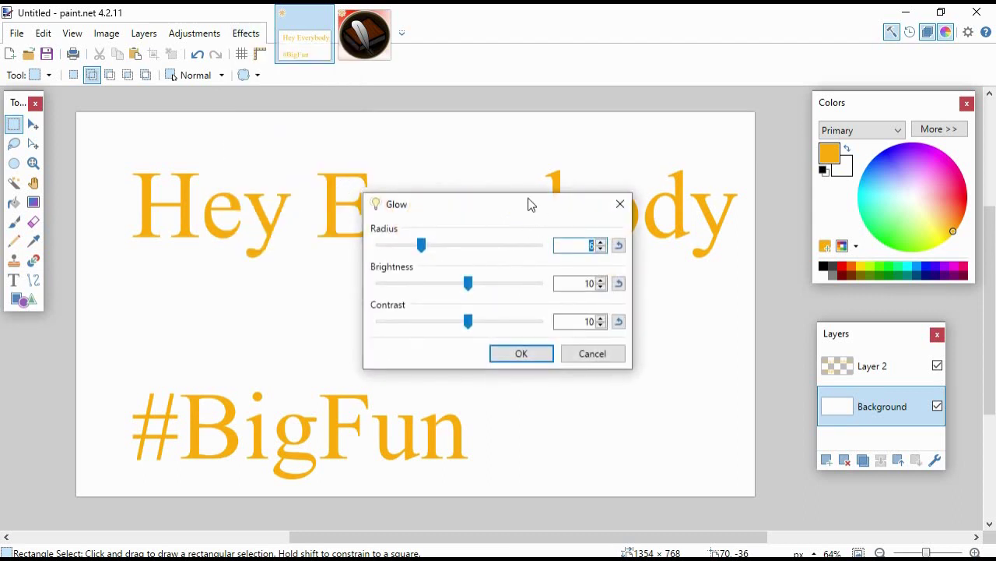
{"action": "left_click_drag", "start_coordinate": [535, 204], "coordinate": [674, 85]}
{"action": "left_click_drag", "start_coordinate": [560, 126], "coordinate": [470, 136]}
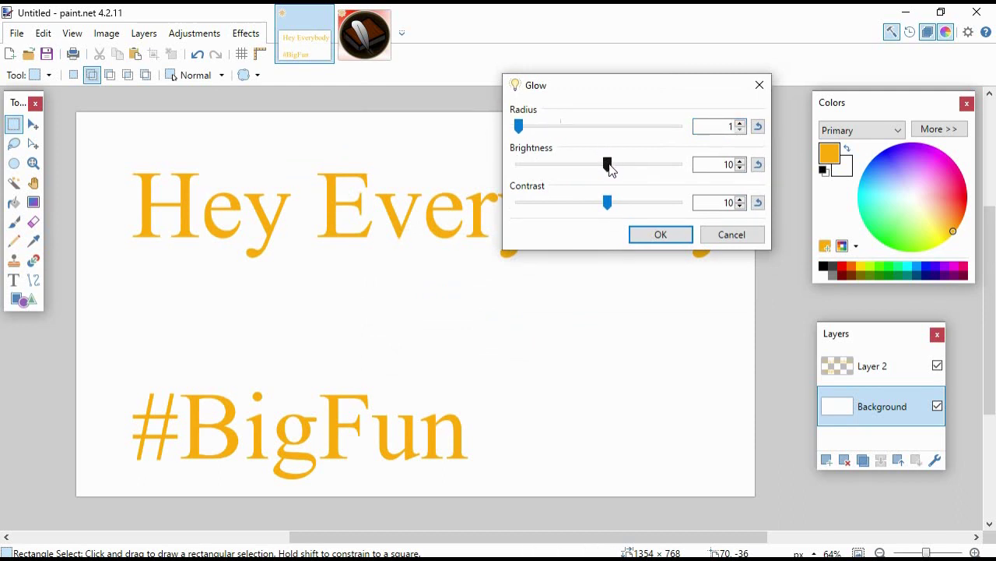
{"action": "left_click_drag", "start_coordinate": [610, 169], "coordinate": [515, 166]}
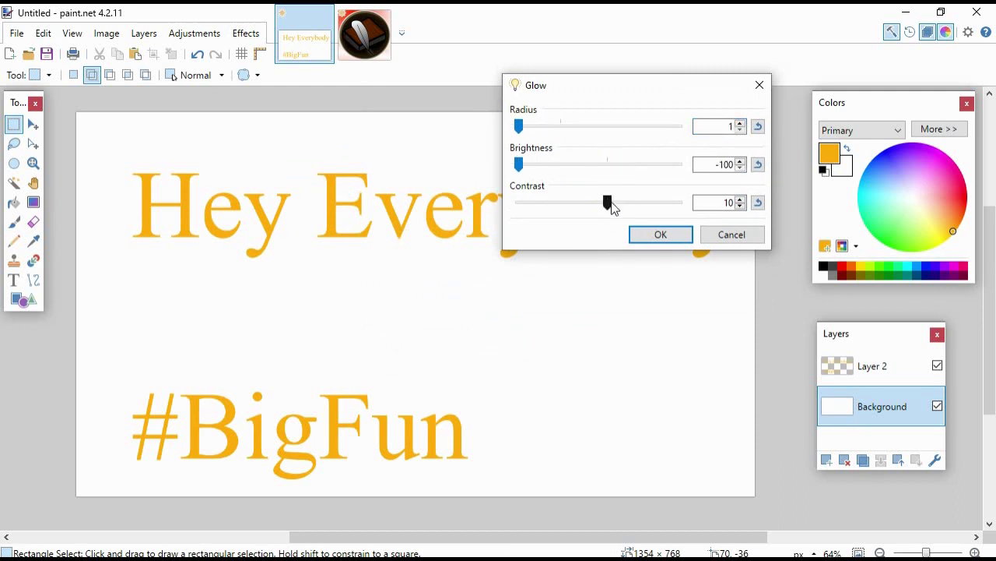
{"action": "left_click_drag", "start_coordinate": [612, 206], "coordinate": [774, 215]}
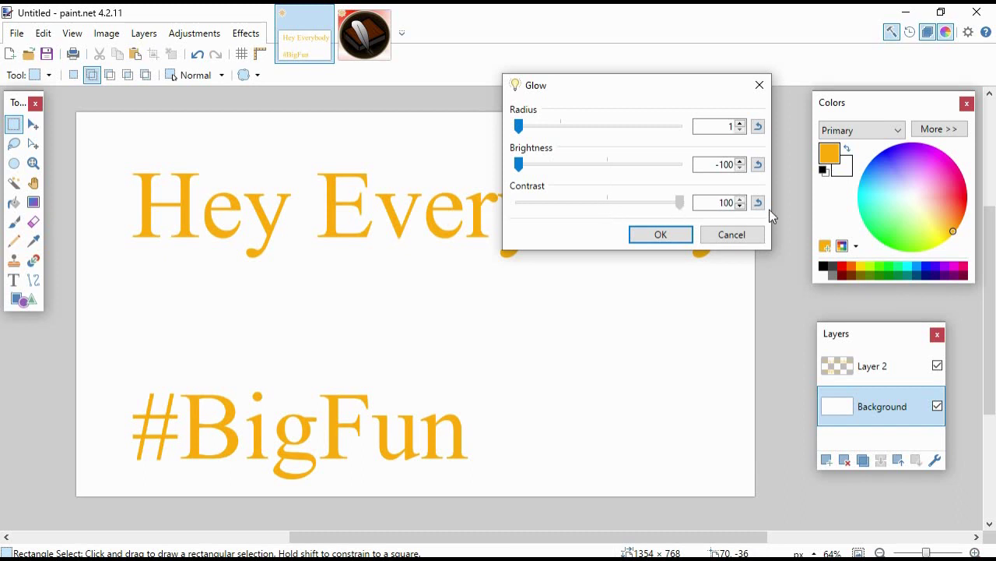
{"action": "left_click", "coordinate": [666, 238]}
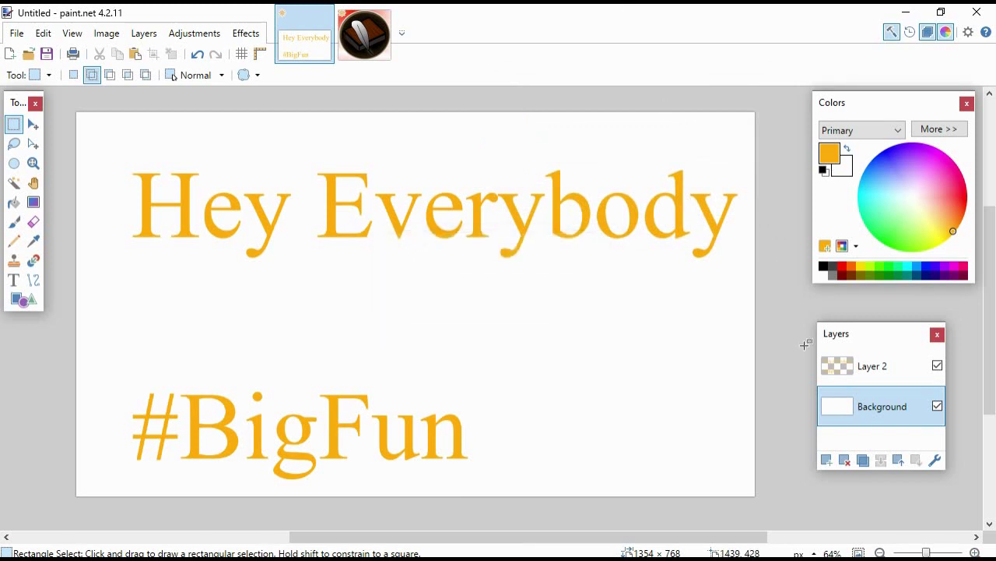
- Repeat the Glow effect four times on Layer 2 to build a dark text outline
{"action": "left_click", "coordinate": [841, 357]}
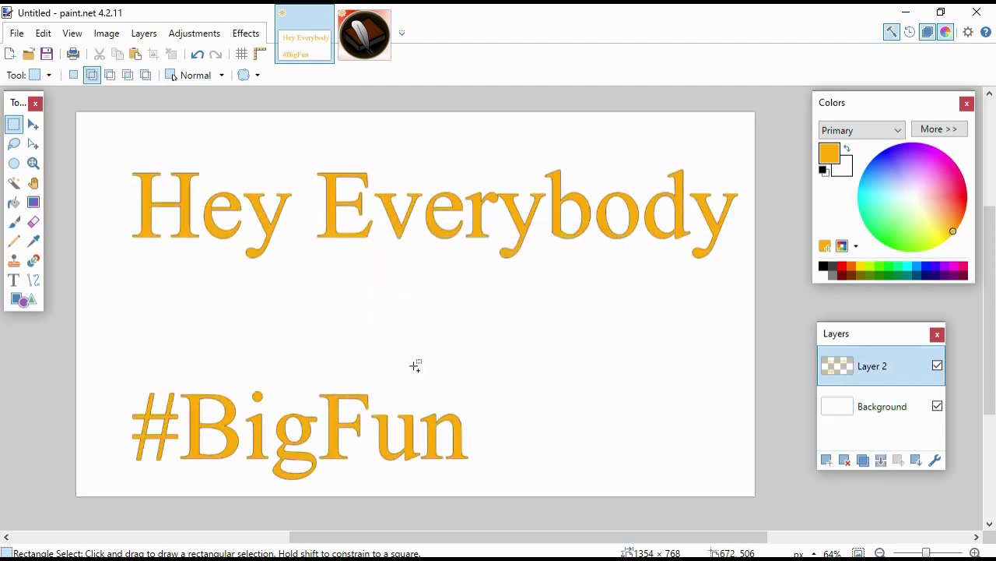
{"action": "key", "text": "ctrl+f"}
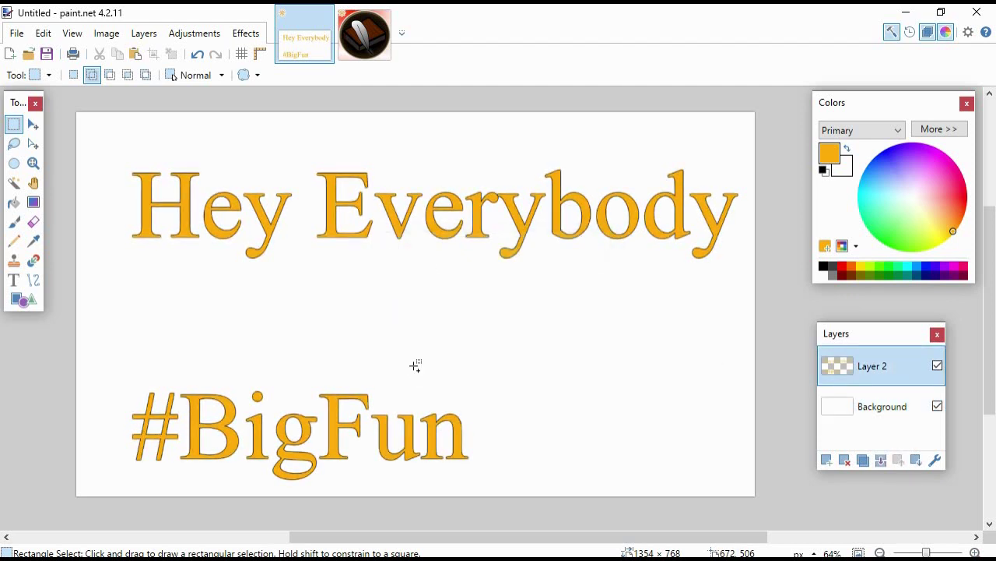
{"action": "key", "text": "ctrl+f"}
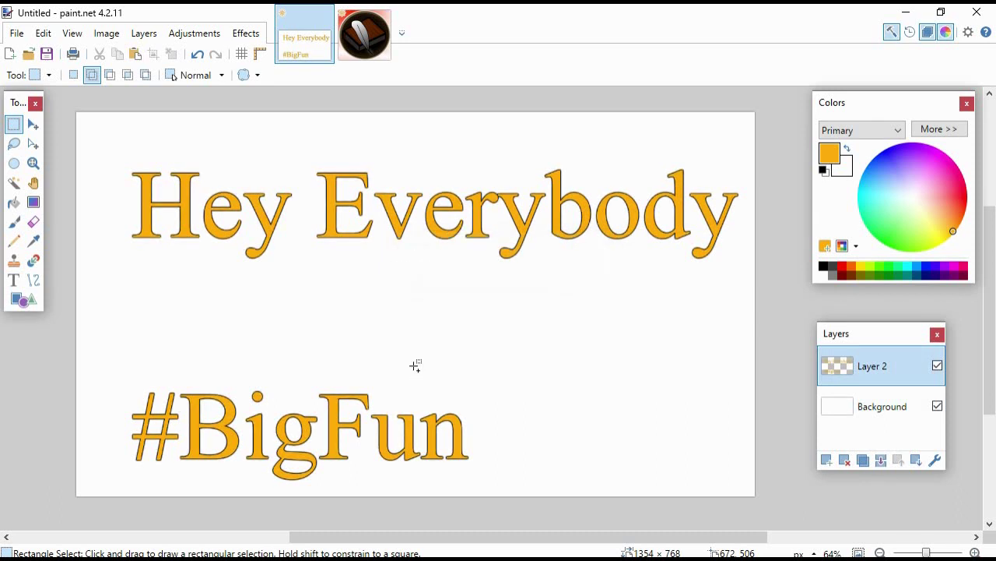
{"action": "key", "text": "ctrl+f"}
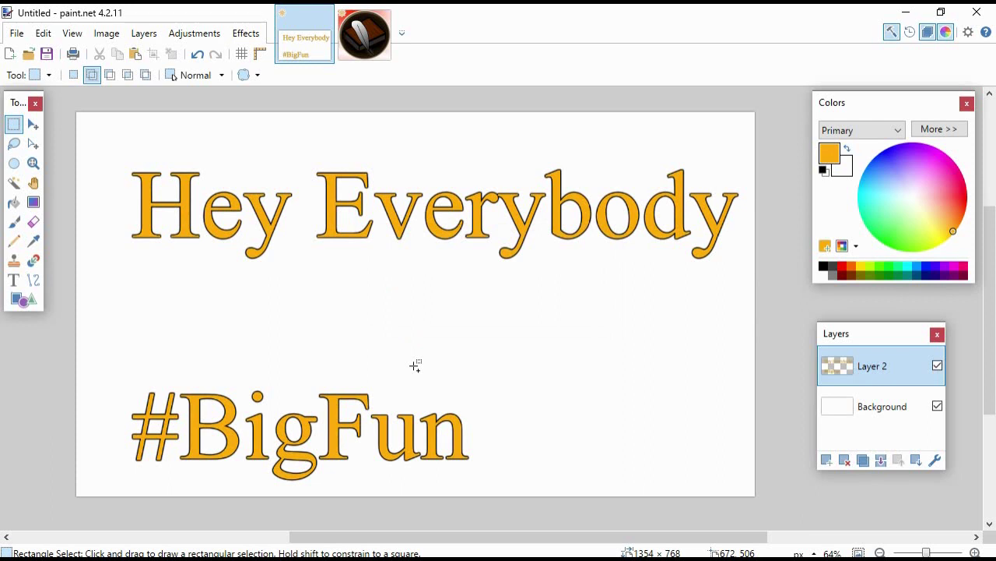
{"action": "key", "text": "ctrl+f"}
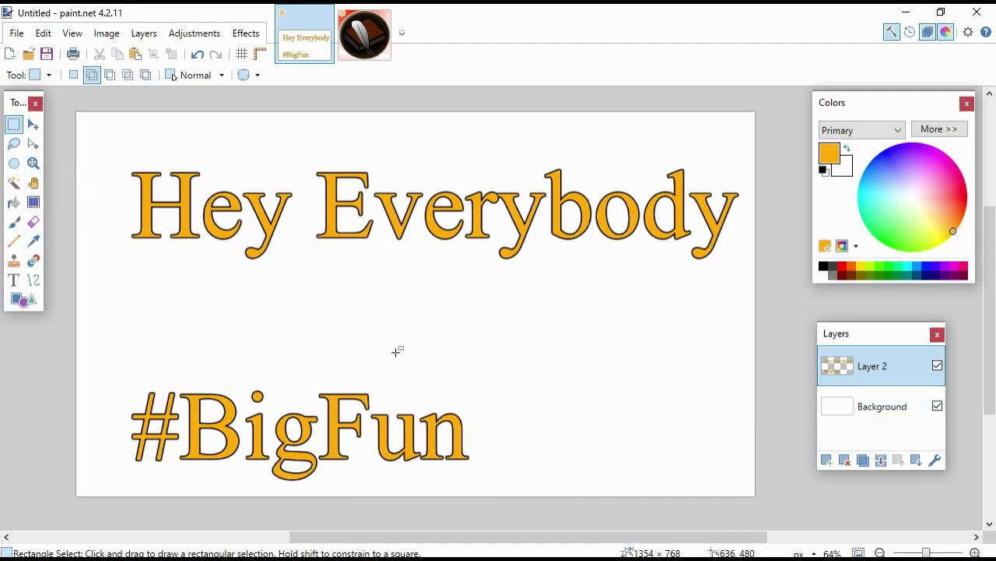
- Set the Gradient tool to No Repeat with white primary and a secondary colour at alpha 0
{"action": "left_click", "coordinate": [31, 204]}
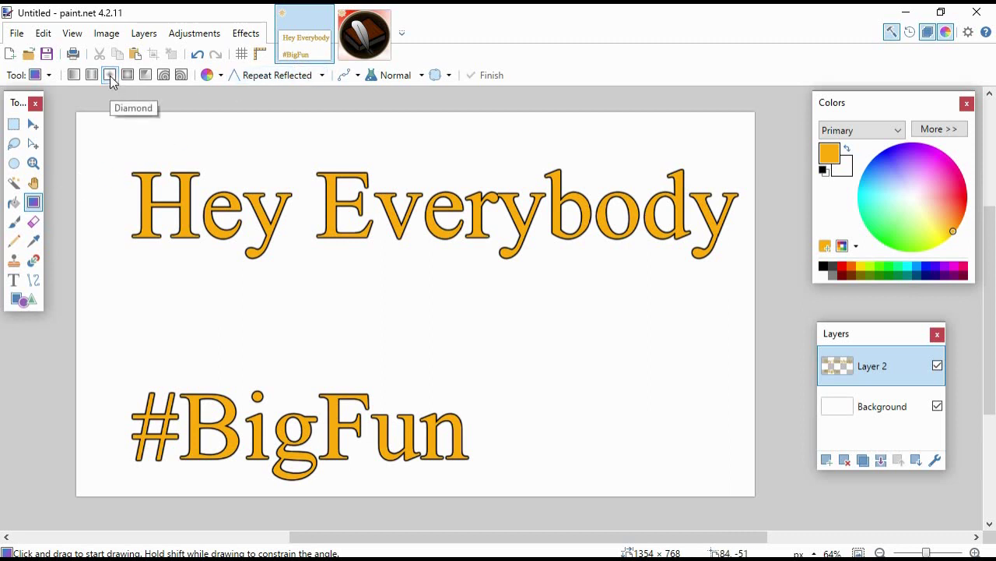
{"action": "left_click", "coordinate": [317, 83]}
{"action": "left_click", "coordinate": [288, 93]}
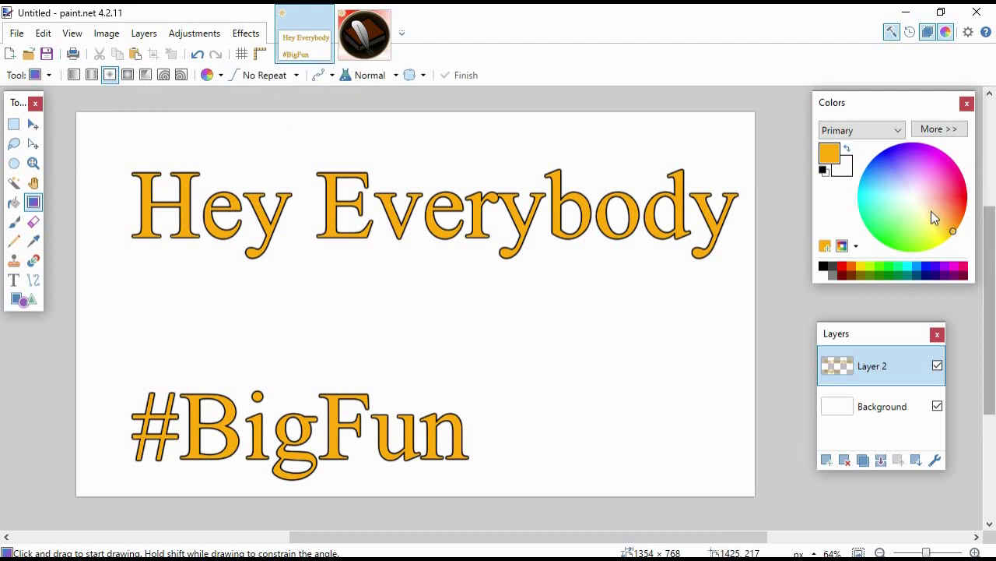
{"action": "left_click", "coordinate": [848, 149]}
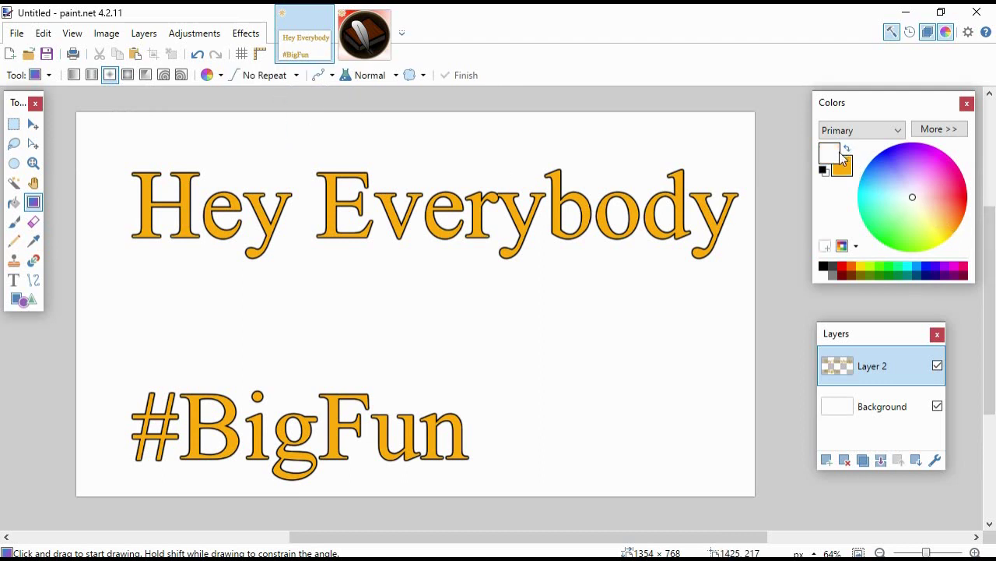
{"action": "left_click", "coordinate": [936, 128]}
{"action": "left_click_drag", "start_coordinate": [923, 96], "coordinate": [694, 104]}
{"action": "left_click", "coordinate": [633, 169]}
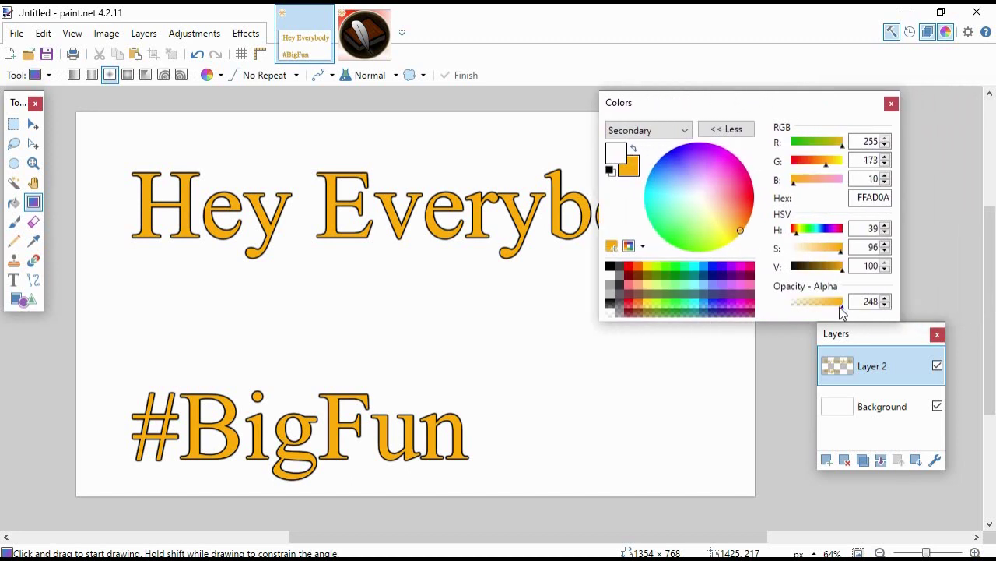
{"action": "left_click_drag", "start_coordinate": [837, 311], "coordinate": [769, 313]}
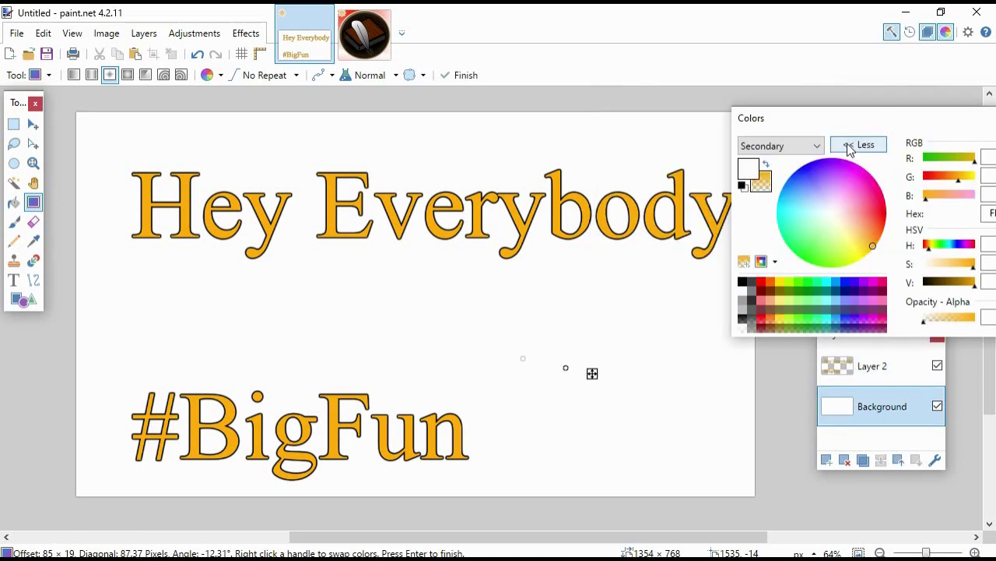
- Switch to Layer 2 and try a white shine gradient over the letters 'dy'
{"action": "left_click", "coordinate": [861, 145]}
{"action": "left_click_drag", "start_coordinate": [816, 116], "coordinate": [901, 127]}
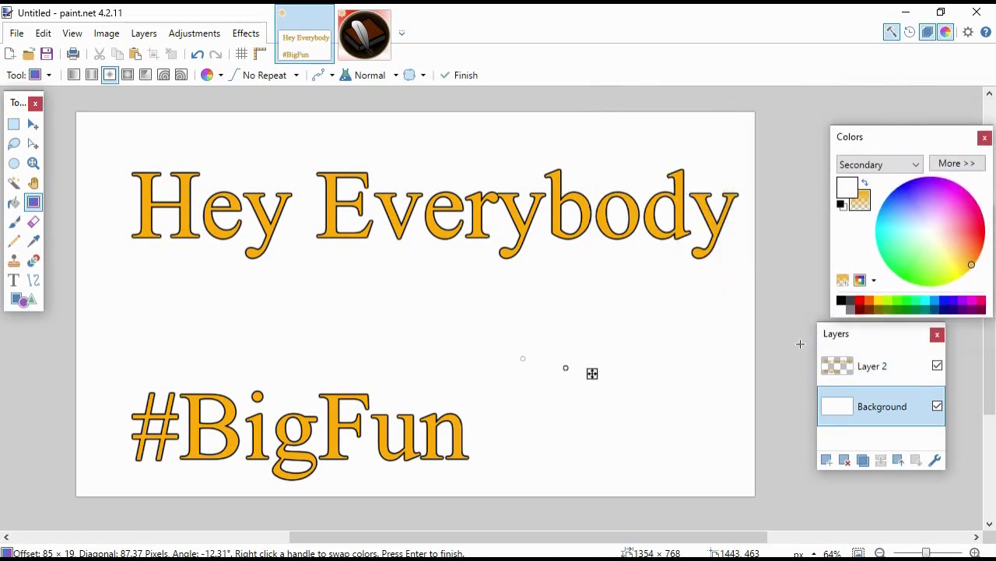
{"action": "left_click", "coordinate": [872, 365]}
{"action": "scroll", "coordinate": [688, 323], "scroll_direction": "up", "scroll_amount": 4}
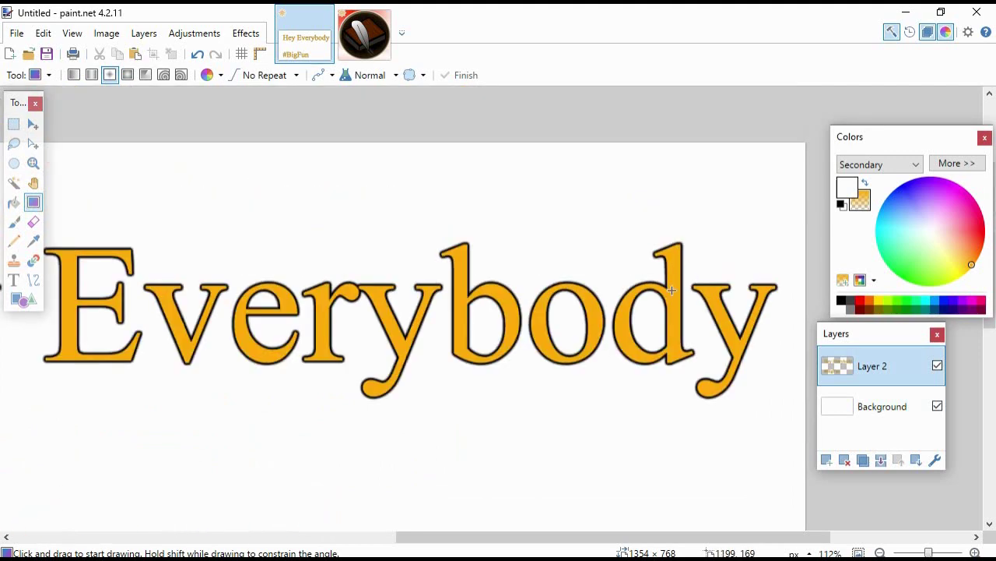
{"action": "mouse_move", "coordinate": [672, 290]}
{"action": "left_mouse_down"}
{"action": "mouse_move", "coordinate": [716, 367]}
{"action": "mouse_move", "coordinate": [752, 397]}
{"action": "mouse_move", "coordinate": [692, 298]}
{"action": "mouse_move", "coordinate": [749, 368]}
{"action": "mouse_move", "coordinate": [669, 284]}
{"action": "mouse_move", "coordinate": [746, 371]}
{"action": "mouse_move", "coordinate": [676, 291]}
{"action": "left_mouse_up"}
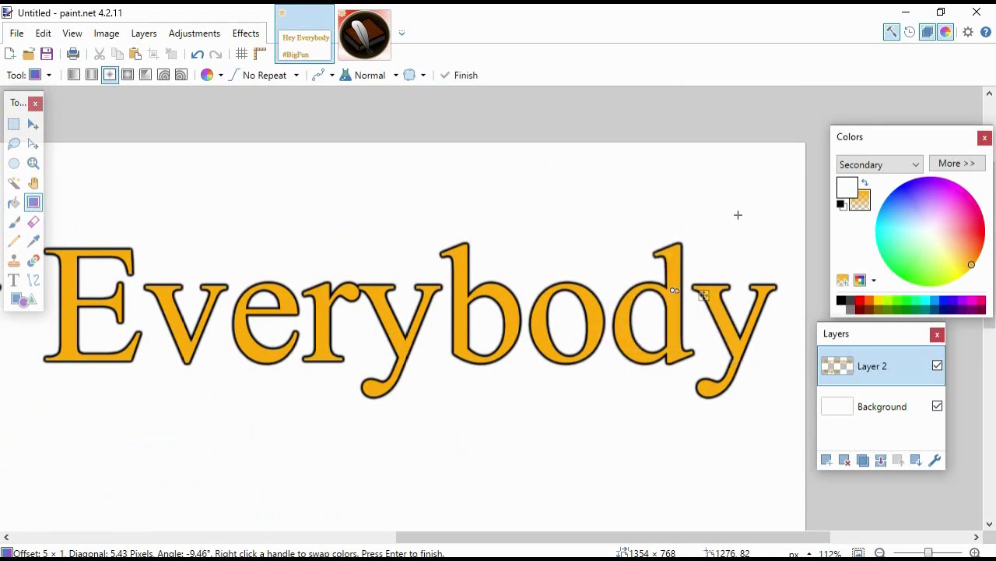
{"action": "key", "text": "Return"}
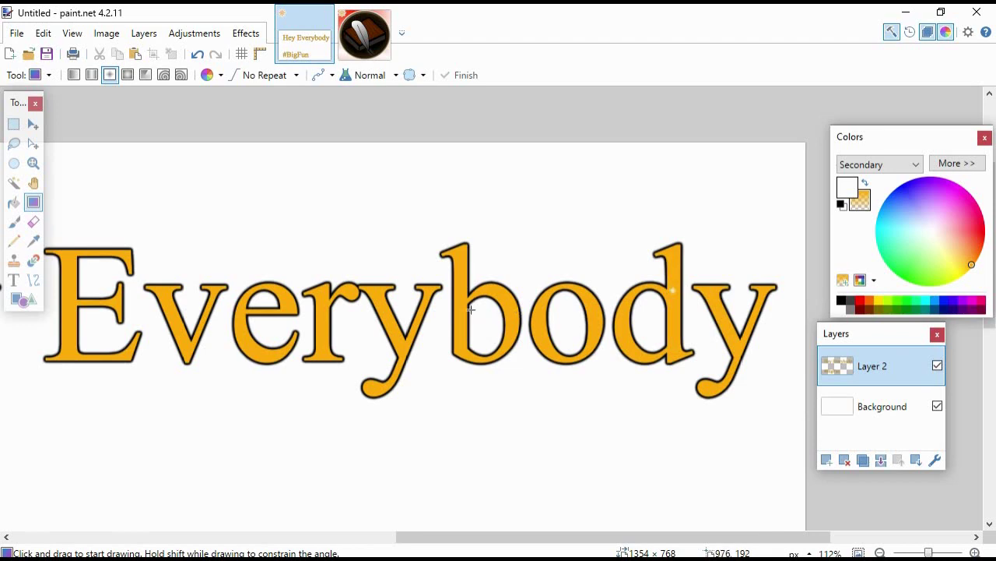
- Scroll and pan so both 'Hey Everybody' and '#BigFun' are fully in view
{"action": "scroll", "coordinate": [463, 309], "scroll_direction": "down", "scroll_amount": 3}
{"action": "left_click_drag", "start_coordinate": [381, 382], "coordinate": [454, 323]}
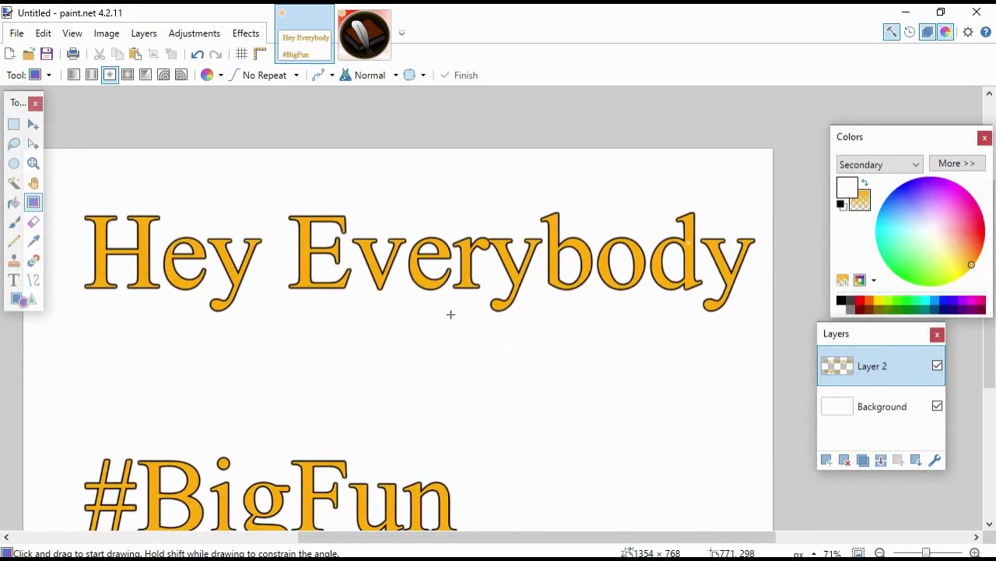
{"action": "scroll", "coordinate": [369, 325], "scroll_direction": "down", "scroll_amount": 3}
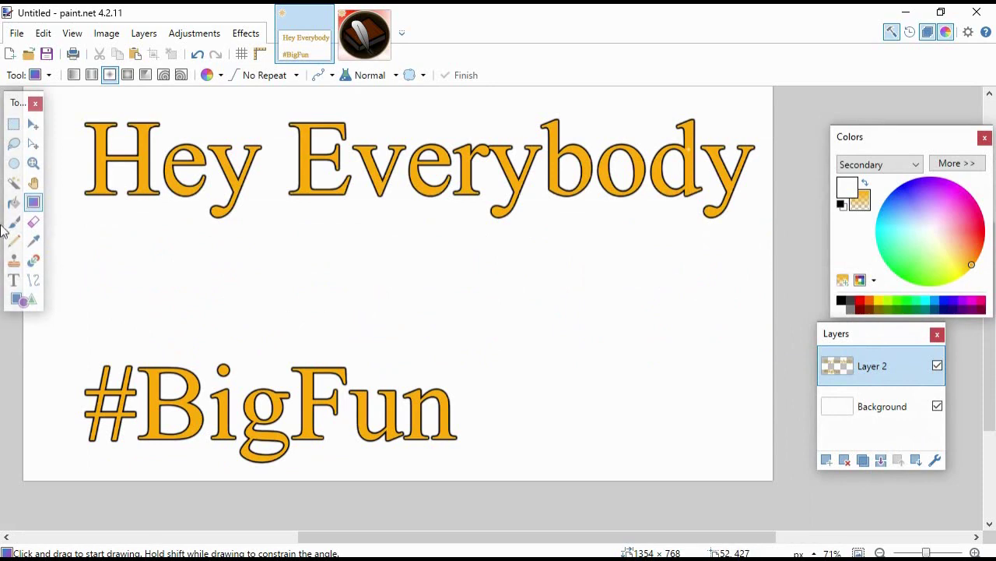
- Use the Magic Wand to select every letter of 'Hey Everybody'
{"action": "left_click", "coordinate": [14, 182]}
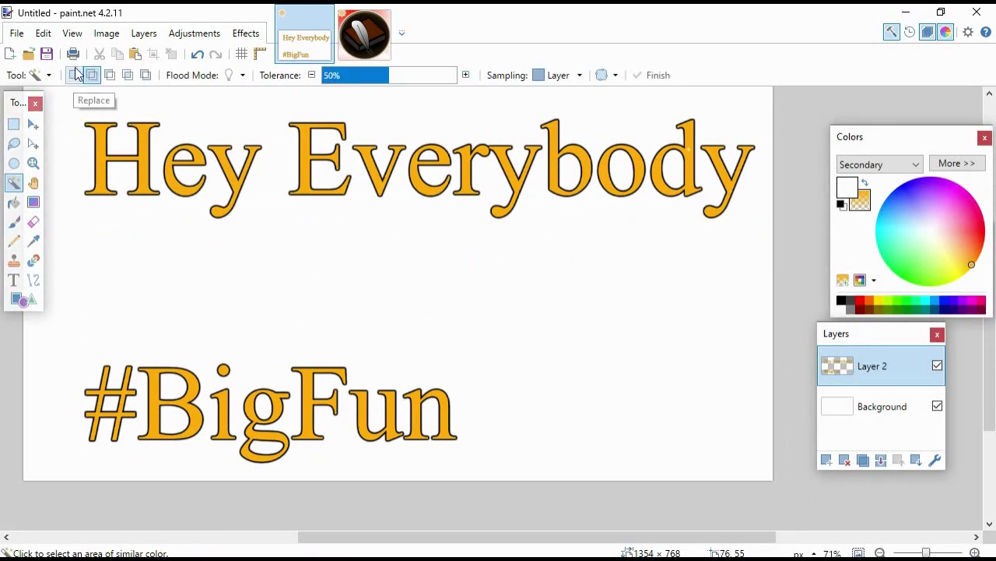
{"action": "left_click", "coordinate": [106, 166]}
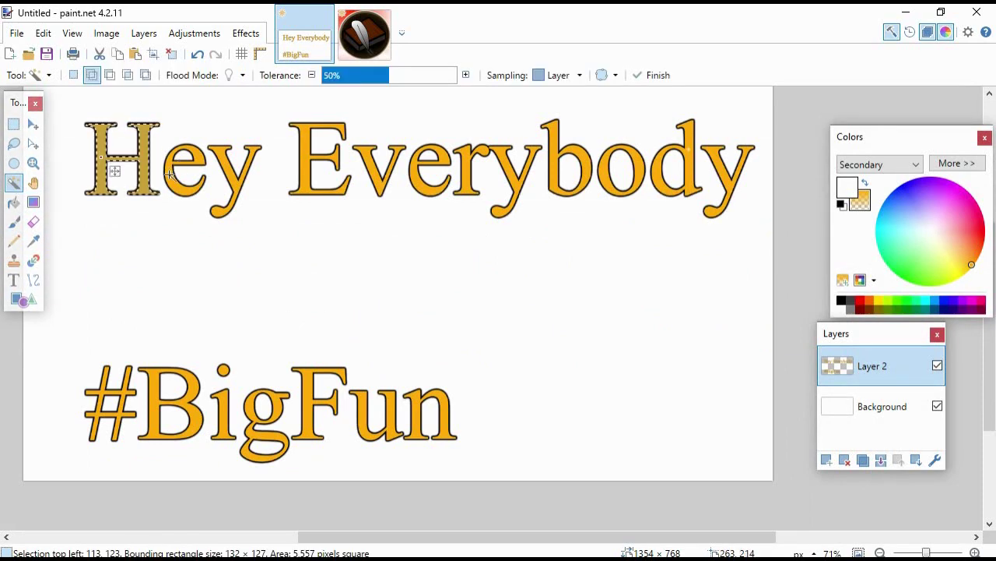
{"action": "left_click", "coordinate": [180, 166]}
{"action": "left_click", "coordinate": [238, 179]}
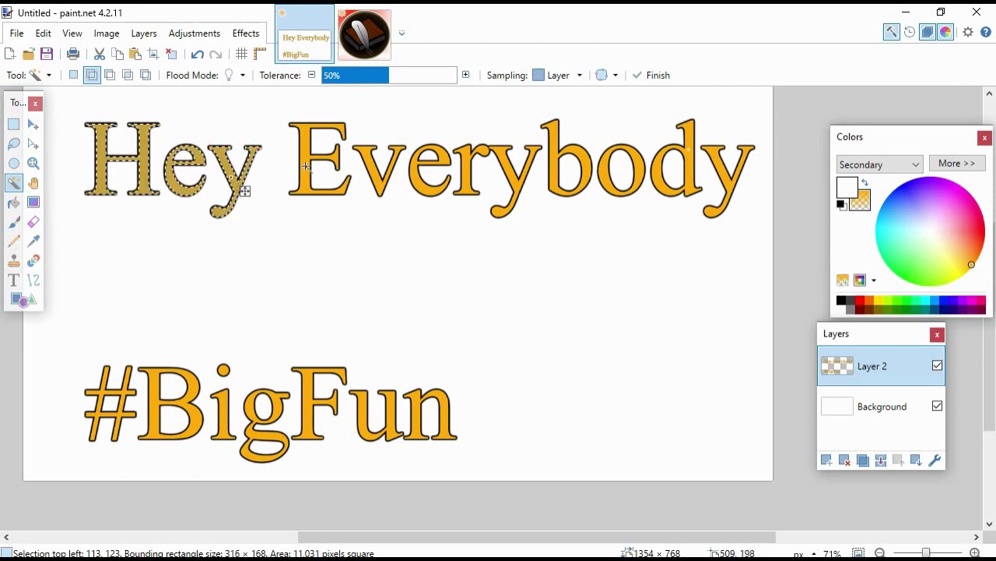
{"action": "left_click", "coordinate": [315, 173]}
{"action": "left_click", "coordinate": [380, 174]}
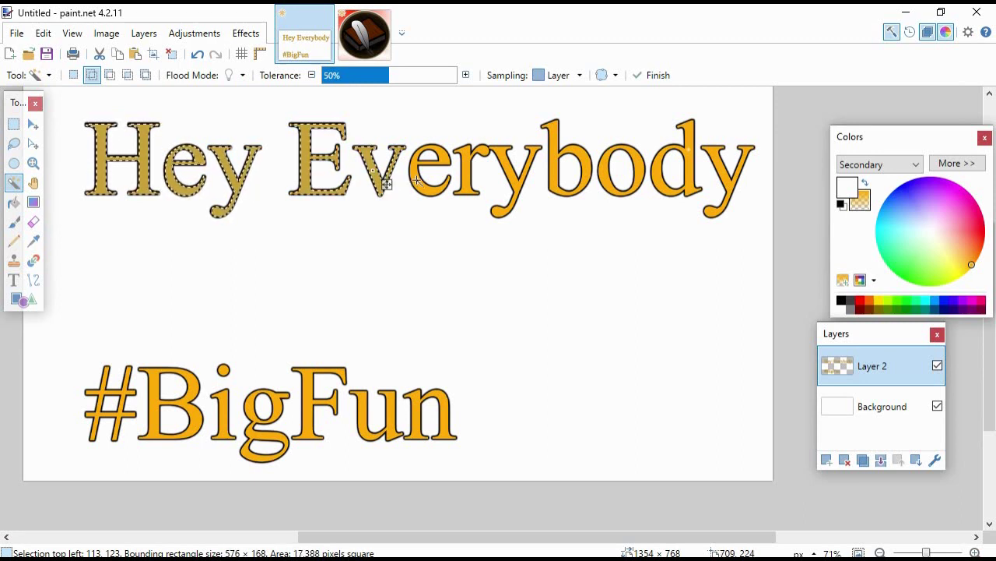
{"action": "left_click", "coordinate": [429, 184]}
{"action": "left_click", "coordinate": [467, 177]}
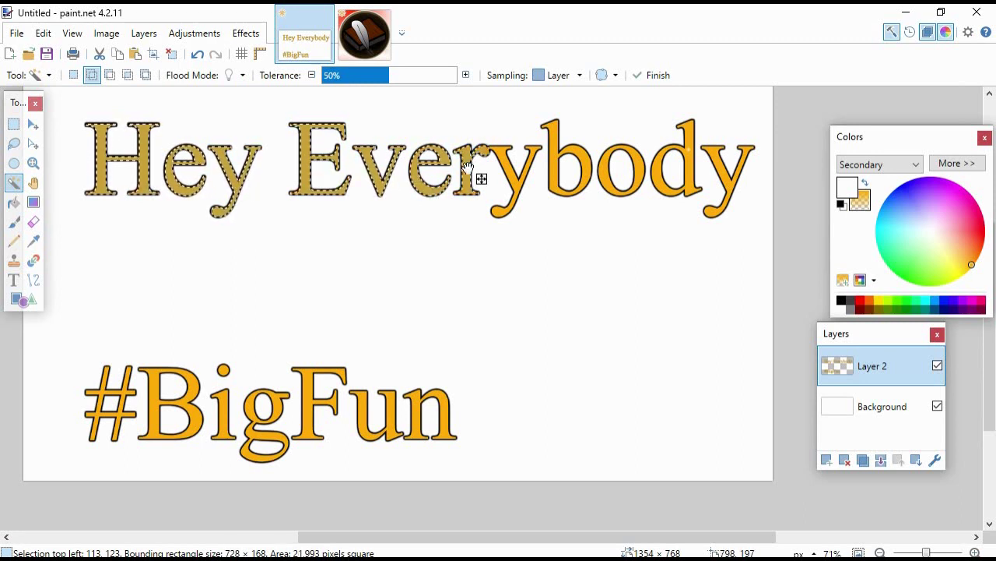
{"action": "left_click", "coordinate": [524, 188]}
{"action": "left_click", "coordinate": [557, 152]}
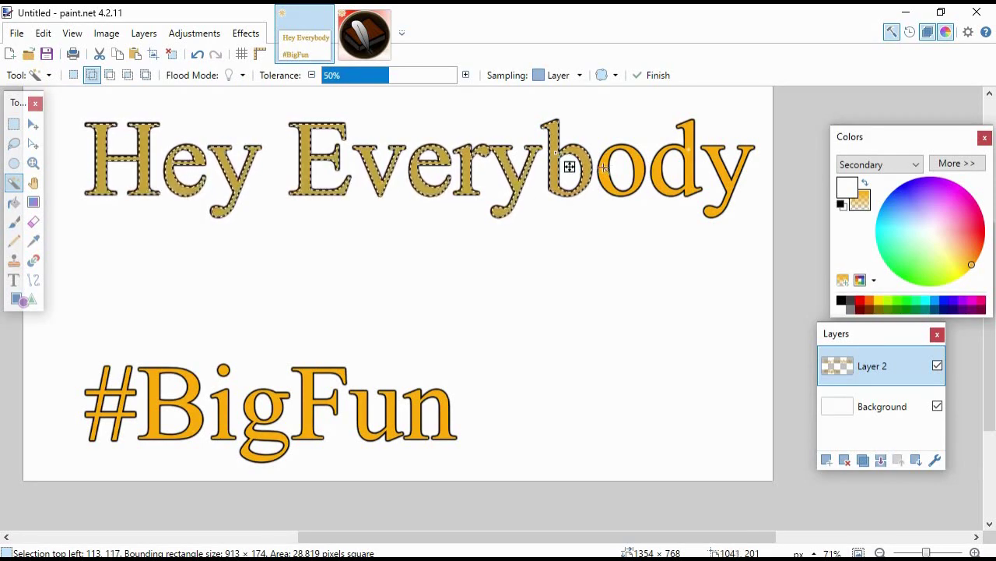
{"action": "left_click", "coordinate": [640, 163]}
{"action": "left_click", "coordinate": [686, 176]}
{"action": "left_click", "coordinate": [732, 187]}
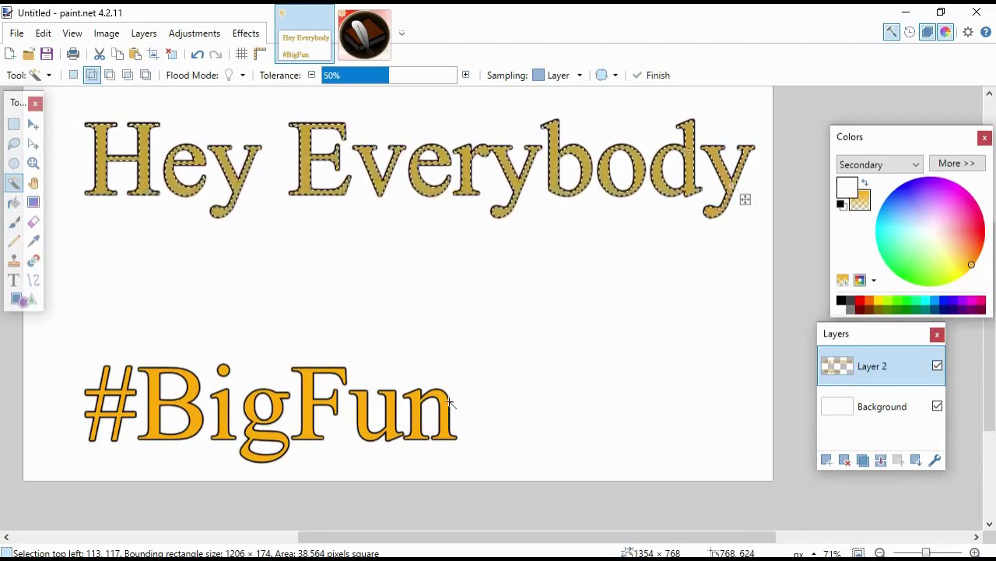
- Add every character of '#BigFun' to the same selection
{"action": "left_click", "coordinate": [441, 406]}
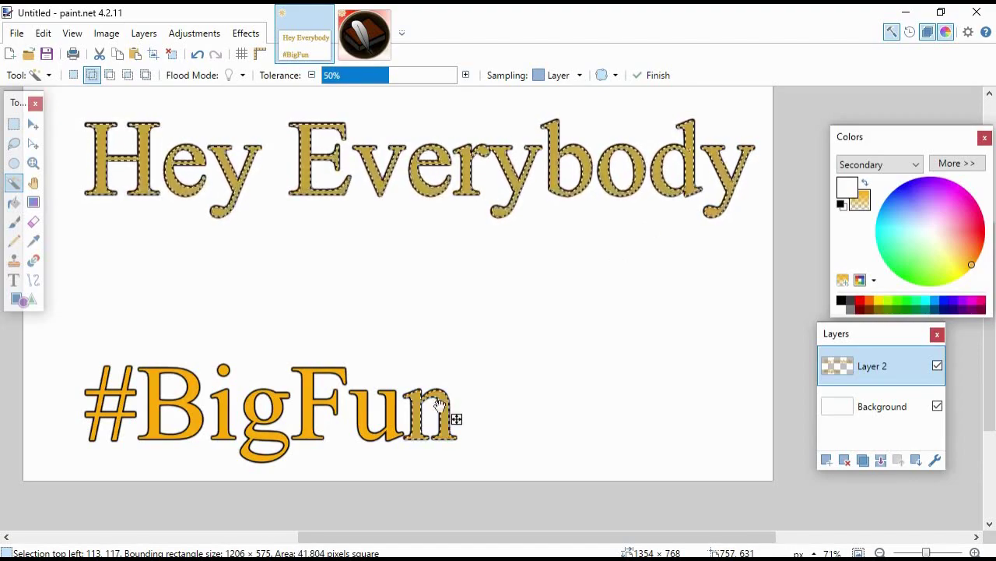
{"action": "left_click", "coordinate": [366, 436]}
{"action": "left_click", "coordinate": [310, 397]}
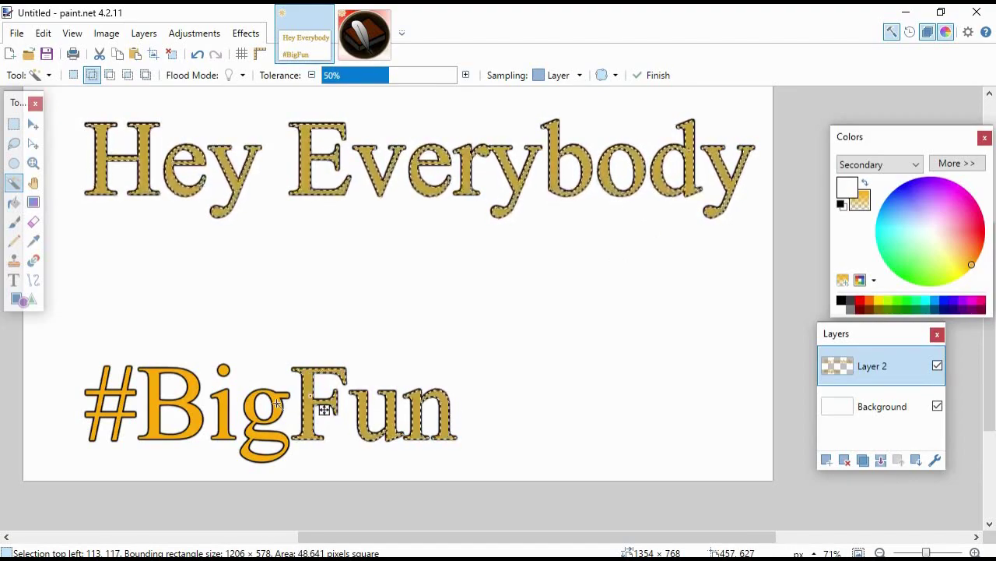
{"action": "left_click", "coordinate": [247, 409]}
{"action": "left_click", "coordinate": [223, 410]}
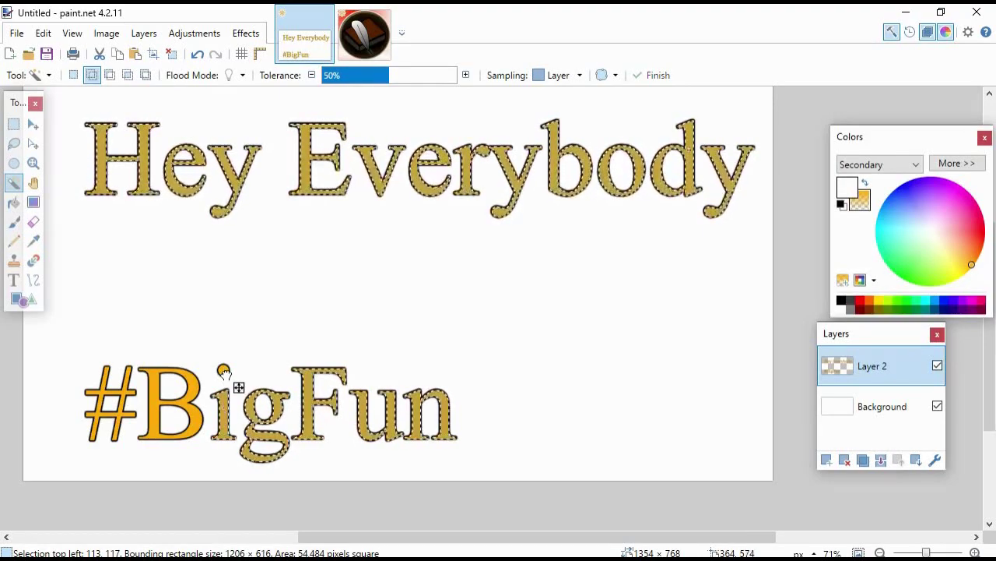
{"action": "left_click", "coordinate": [154, 395]}
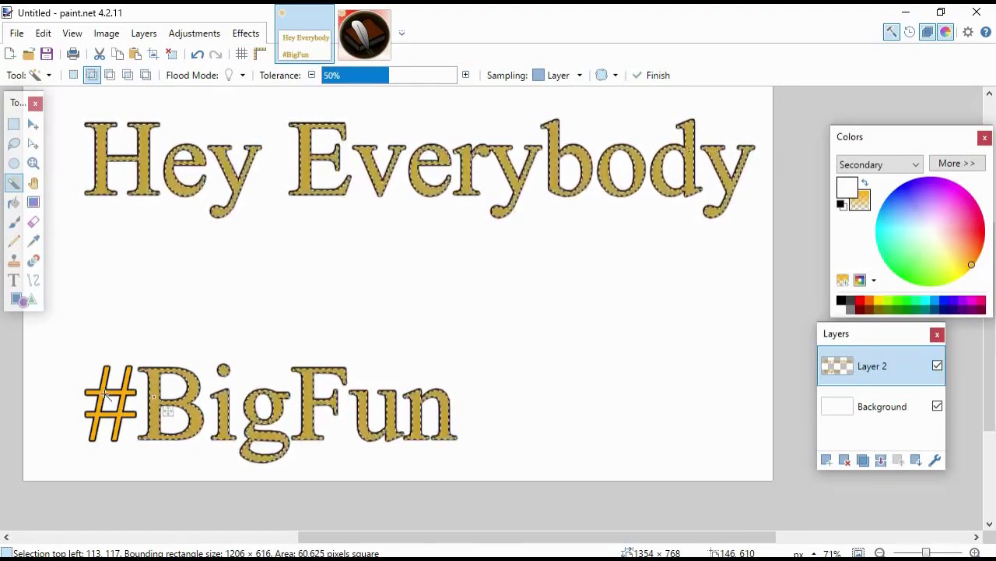
{"action": "left_click", "coordinate": [106, 395]}
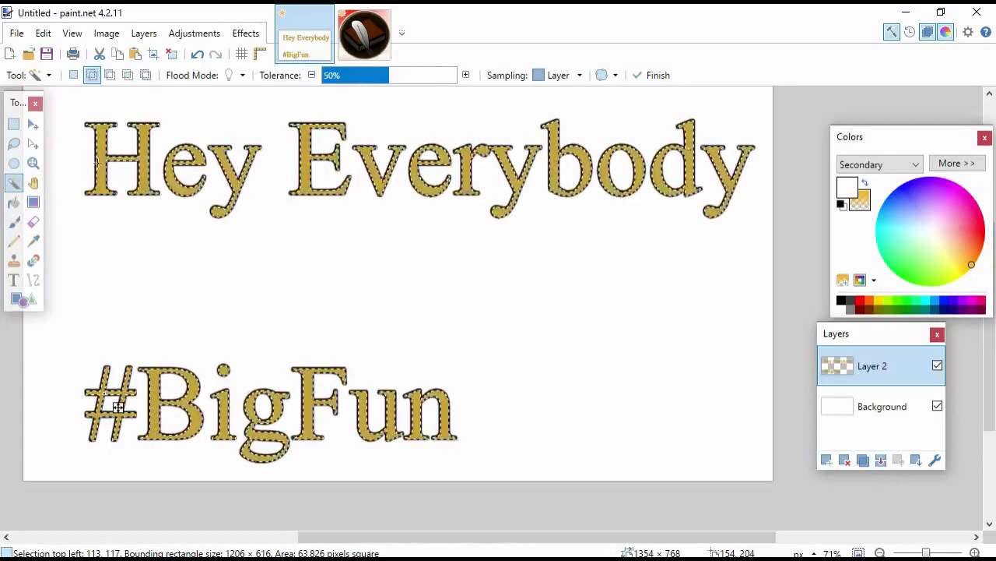
- Draw white shine gradients across the H, B, # and n letters
{"action": "left_click", "coordinate": [33, 202]}
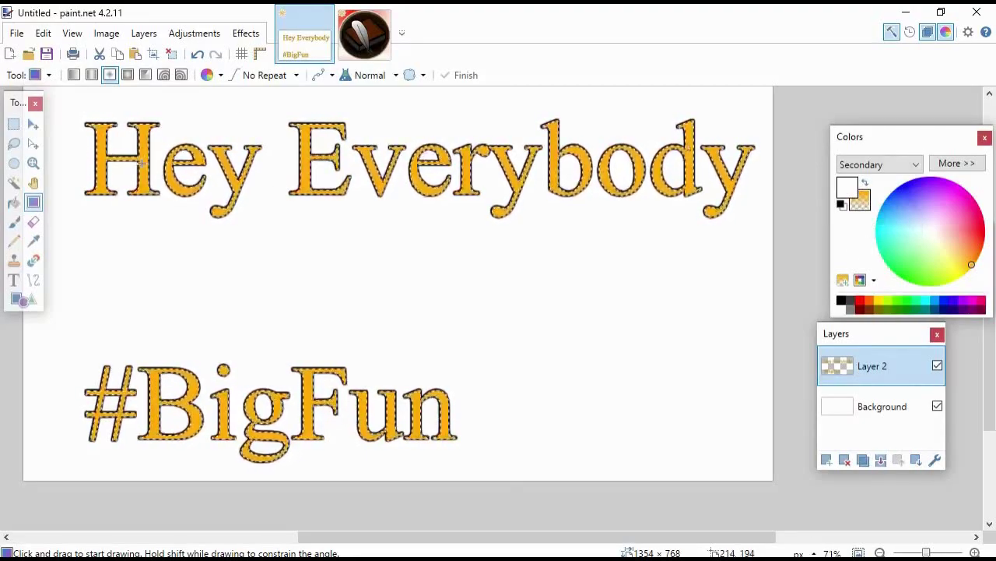
{"action": "left_click_drag", "start_coordinate": [143, 155], "coordinate": [168, 174]}
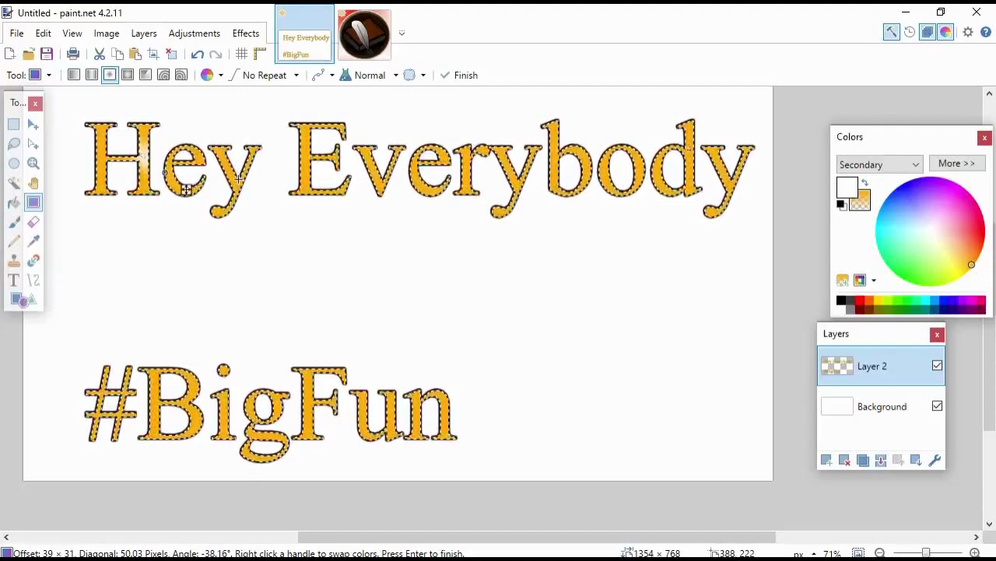
{"action": "mouse_move", "coordinate": [257, 198]}
{"action": "left_mouse_down"}
{"action": "mouse_move", "coordinate": [283, 224]}
{"action": "mouse_move", "coordinate": [343, 180]}
{"action": "mouse_move", "coordinate": [511, 210]}
{"action": "mouse_move", "coordinate": [383, 400]}
{"action": "mouse_move", "coordinate": [373, 397]}
{"action": "mouse_move", "coordinate": [412, 432]}
{"action": "mouse_move", "coordinate": [423, 428]}
{"action": "left_mouse_up"}
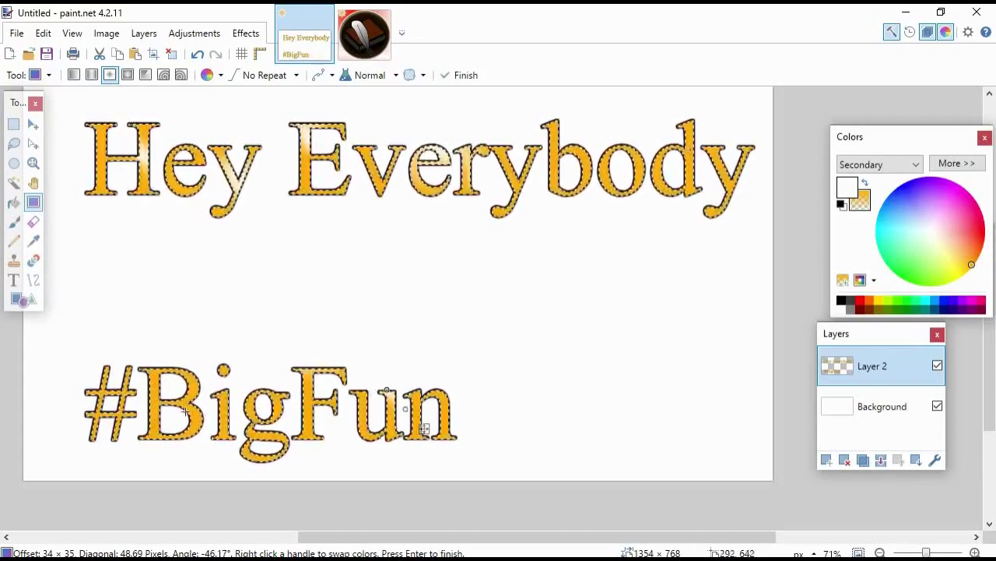
{"action": "left_click_drag", "start_coordinate": [186, 410], "coordinate": [208, 430]}
{"action": "left_click_drag", "start_coordinate": [56, 373], "coordinate": [123, 412]}
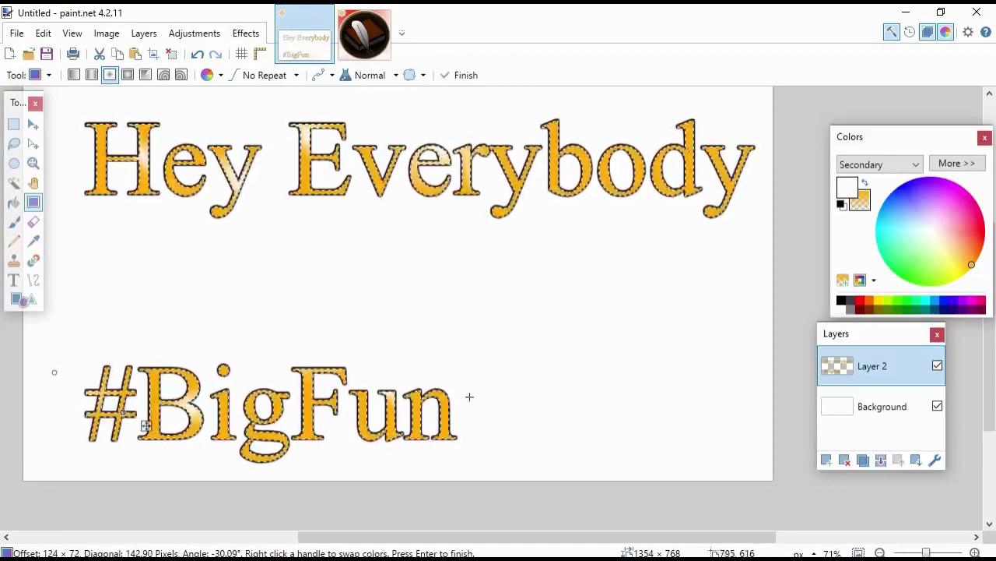
{"action": "left_click_drag", "start_coordinate": [491, 397], "coordinate": [460, 452]}
- Add a shine gradient across the 'dy' of Everybody and clear the selection
{"action": "left_click_drag", "start_coordinate": [685, 169], "coordinate": [712, 205]}
{"action": "left_click_drag", "start_coordinate": [699, 155], "coordinate": [718, 170]}
{"action": "left_click_drag", "start_coordinate": [728, 205], "coordinate": [774, 251]}
{"action": "key", "text": "ctrl+d"}
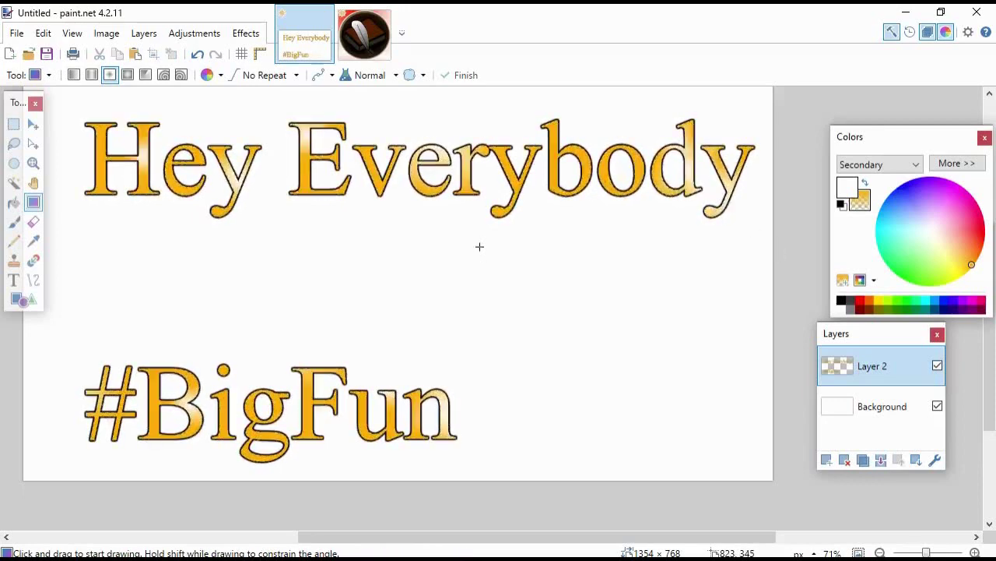
- Hide the white Background layer, leaving the glossy text on transparency
{"action": "left_click", "coordinate": [887, 409]}
{"action": "left_click", "coordinate": [937, 406]}
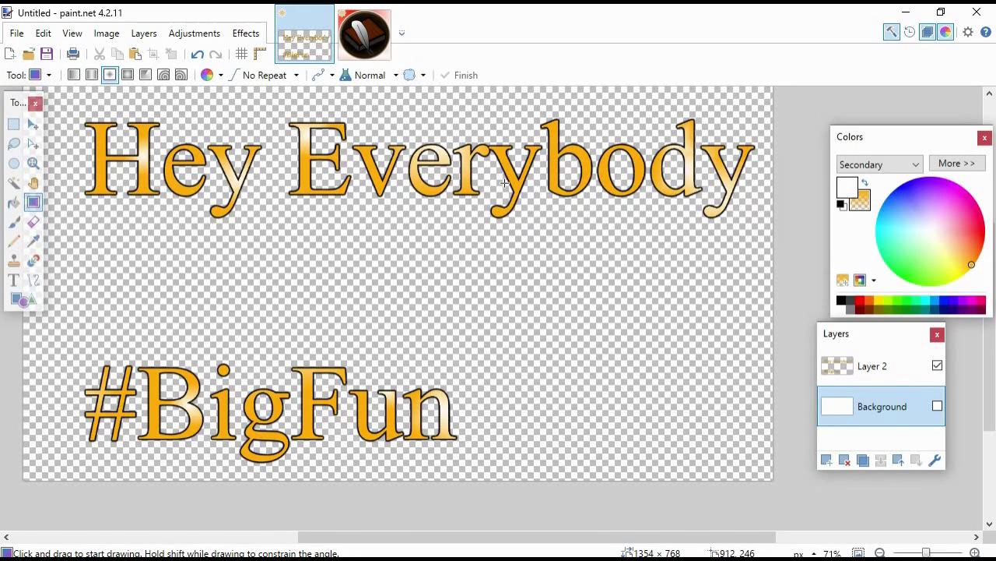
- On the logo image, redraw the Layer 2 backdrop gradient in bright green with a different gradient type
{"action": "left_click", "coordinate": [364, 39]}
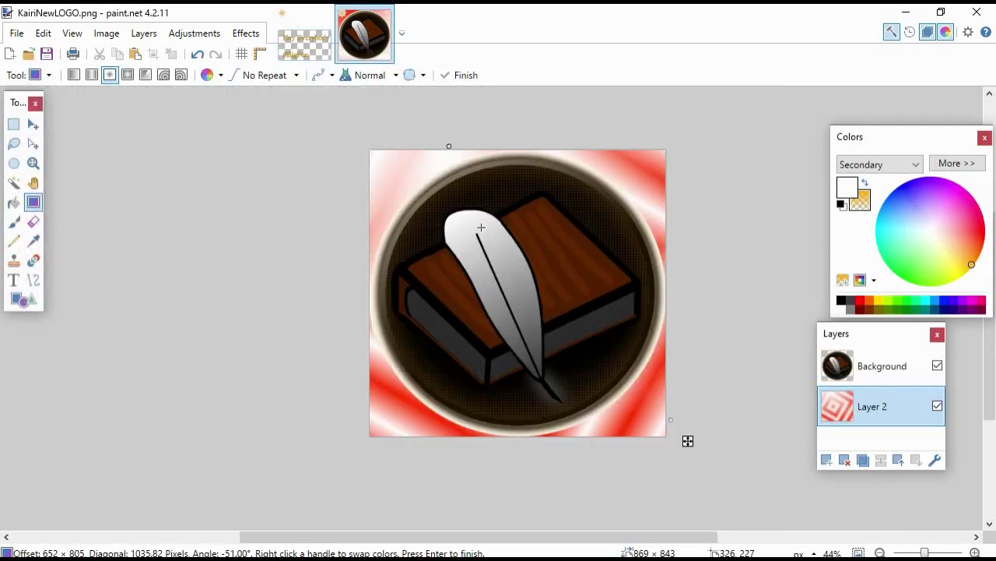
{"action": "left_click_drag", "start_coordinate": [440, 179], "coordinate": [649, 422]}
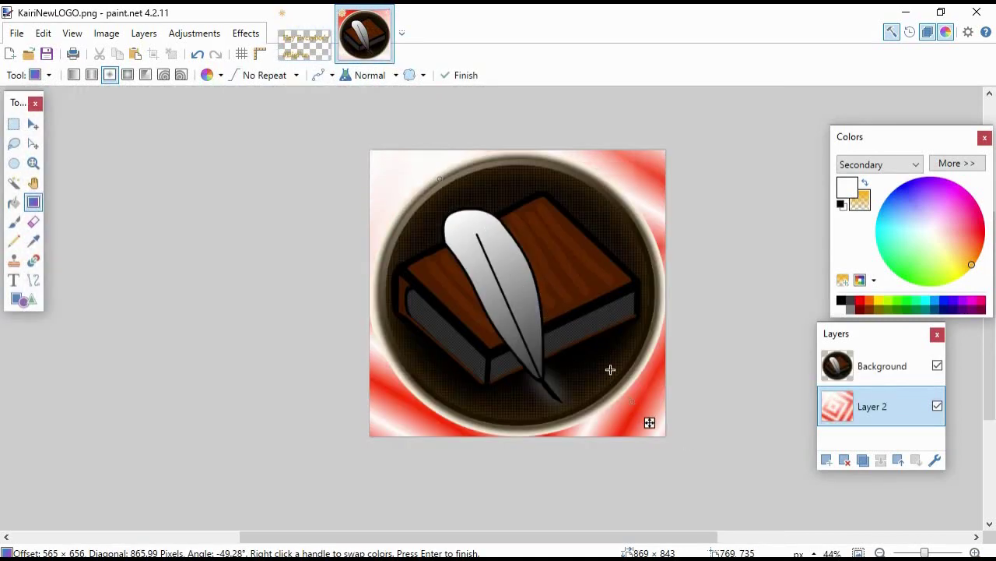
{"action": "left_click", "coordinate": [127, 75]}
{"action": "left_click", "coordinate": [920, 255]}
{"action": "left_click", "coordinate": [847, 187]}
{"action": "left_click", "coordinate": [912, 282]}
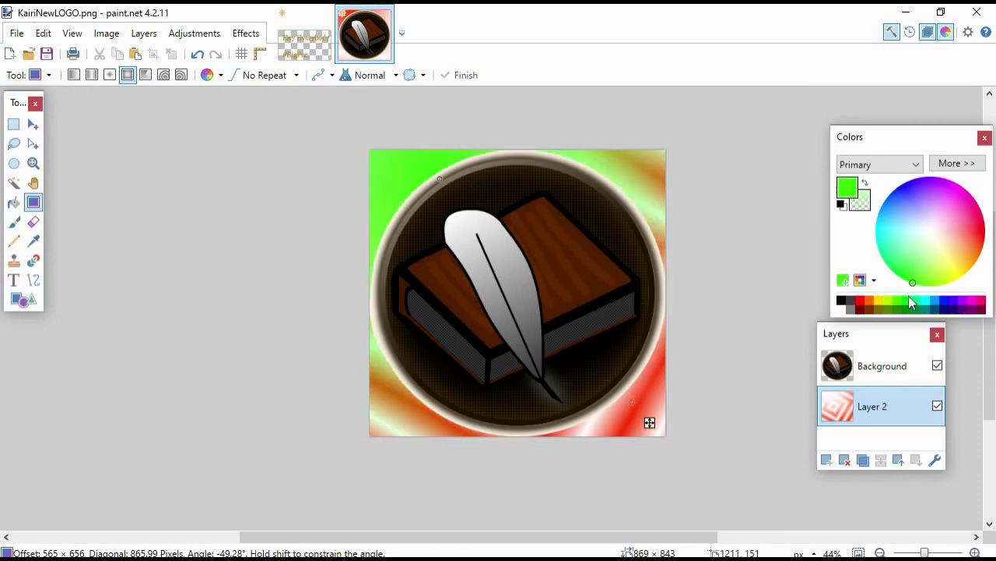
{"action": "left_click_drag", "start_coordinate": [411, 158], "coordinate": [732, 558]}
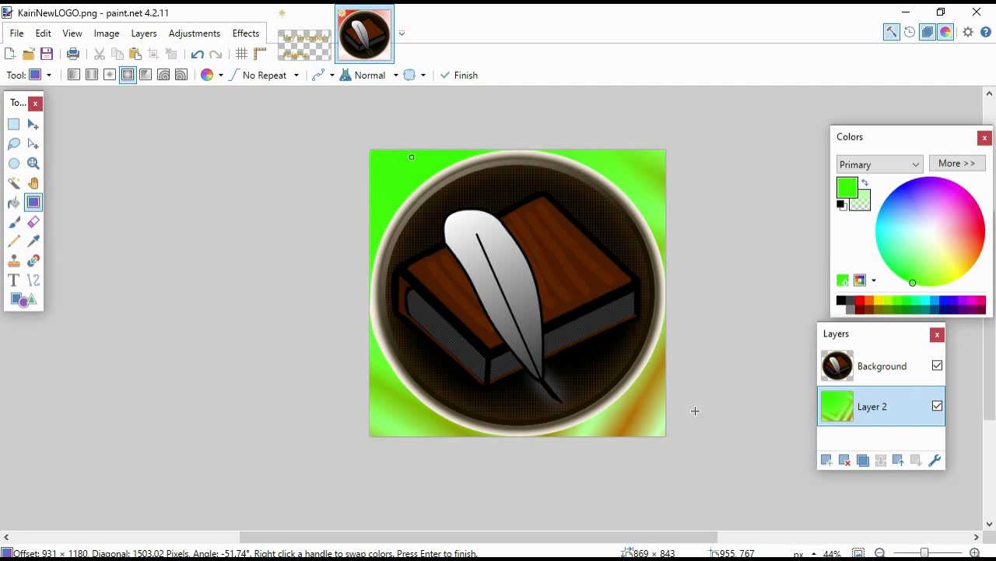